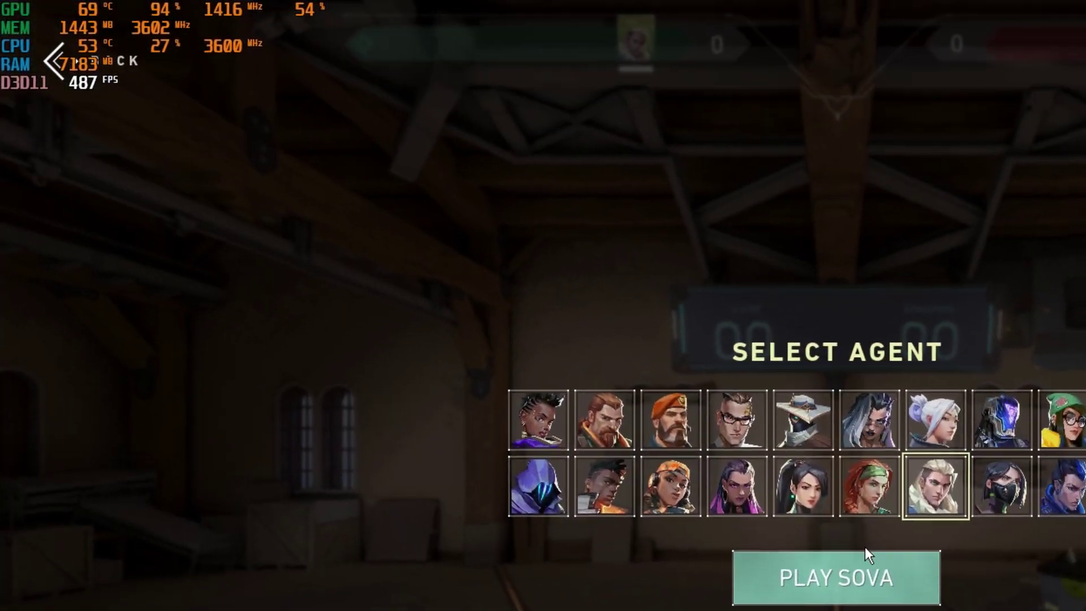
Step: Enter the shooting range as Sova, and open and close the weapon shop
click(866, 557)
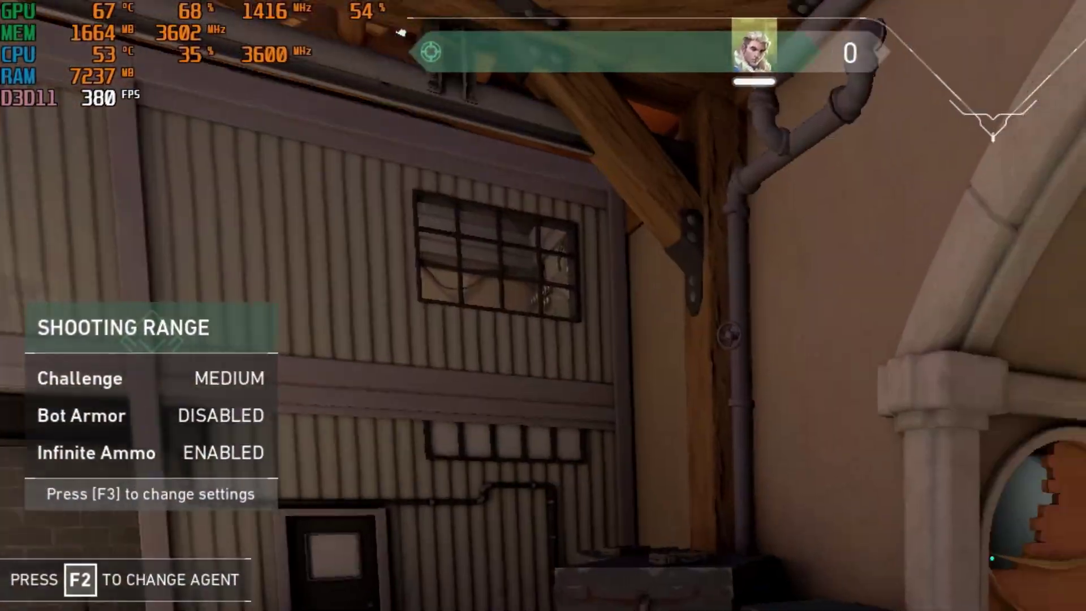
key(b)
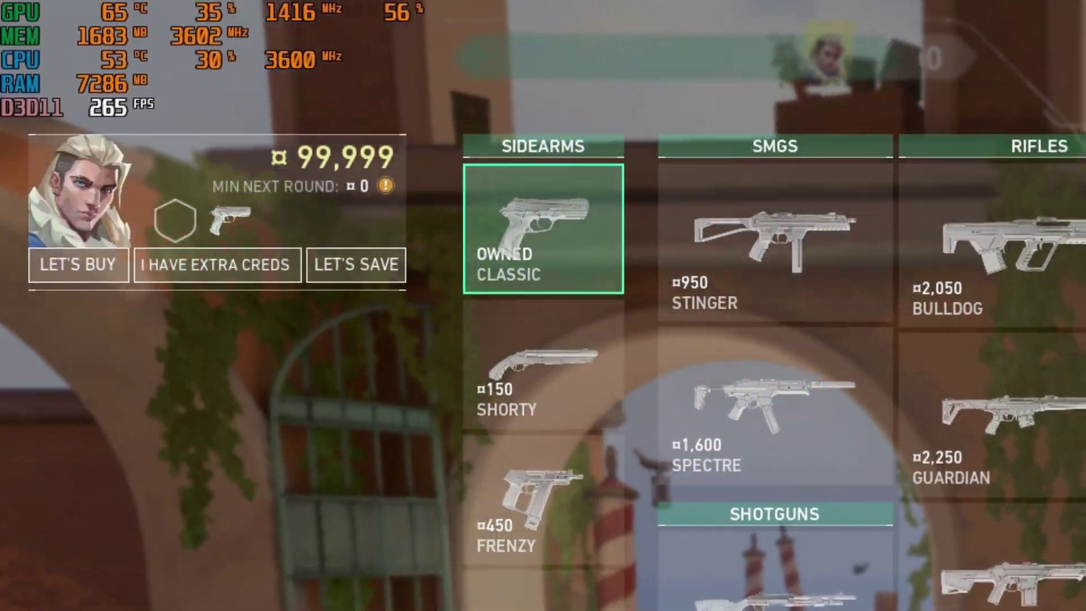
key(b)
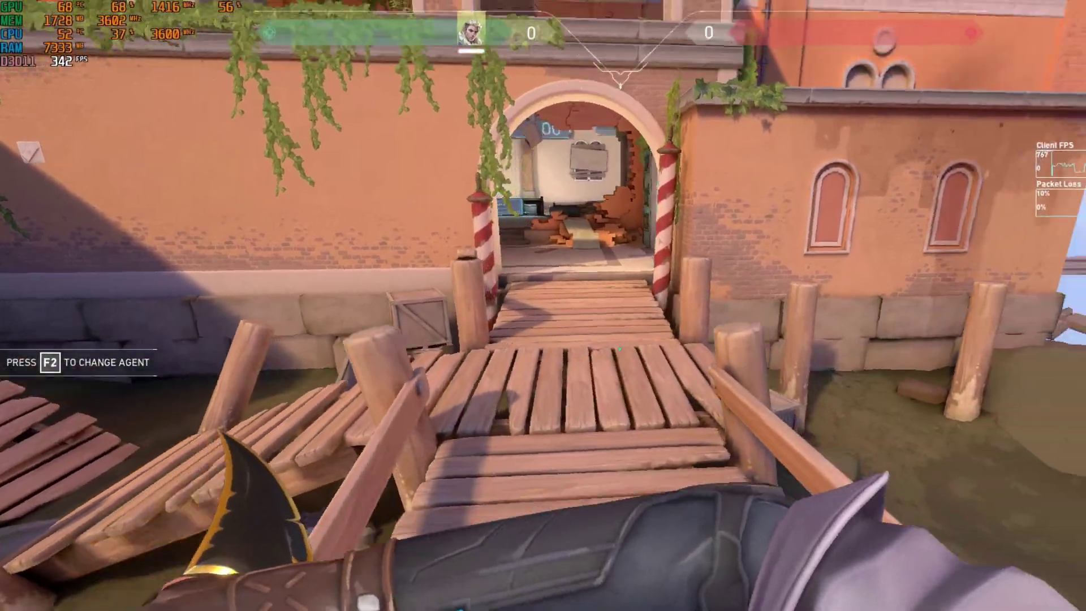
Step: Switch between the rifle and the knife in the shooting range with the performance overlay in view
key(1)
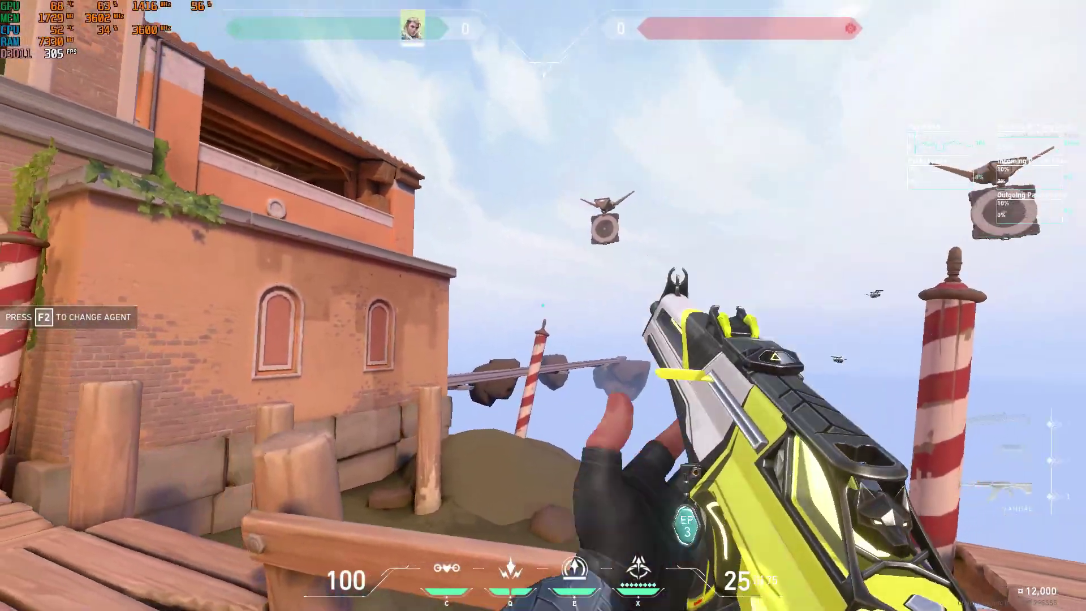
key(3)
key(1)
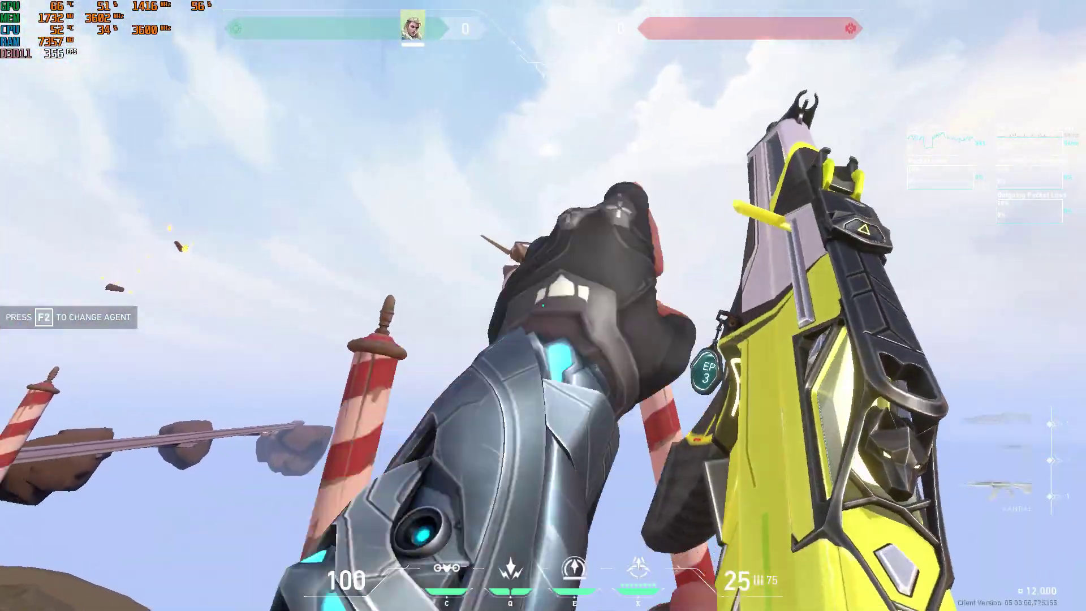
click(543, 305)
key(3)
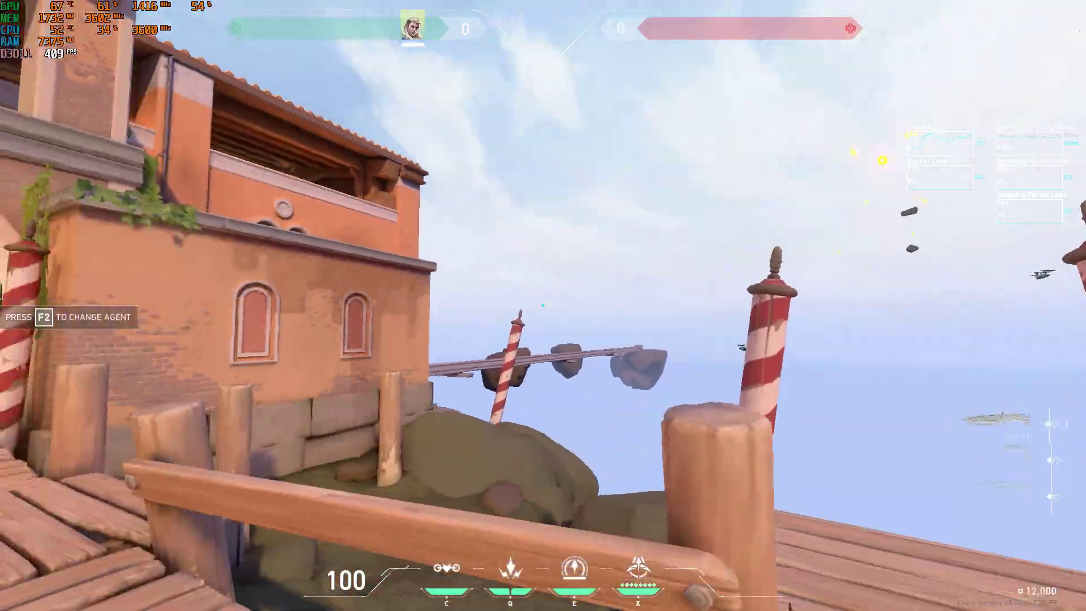
key(w)
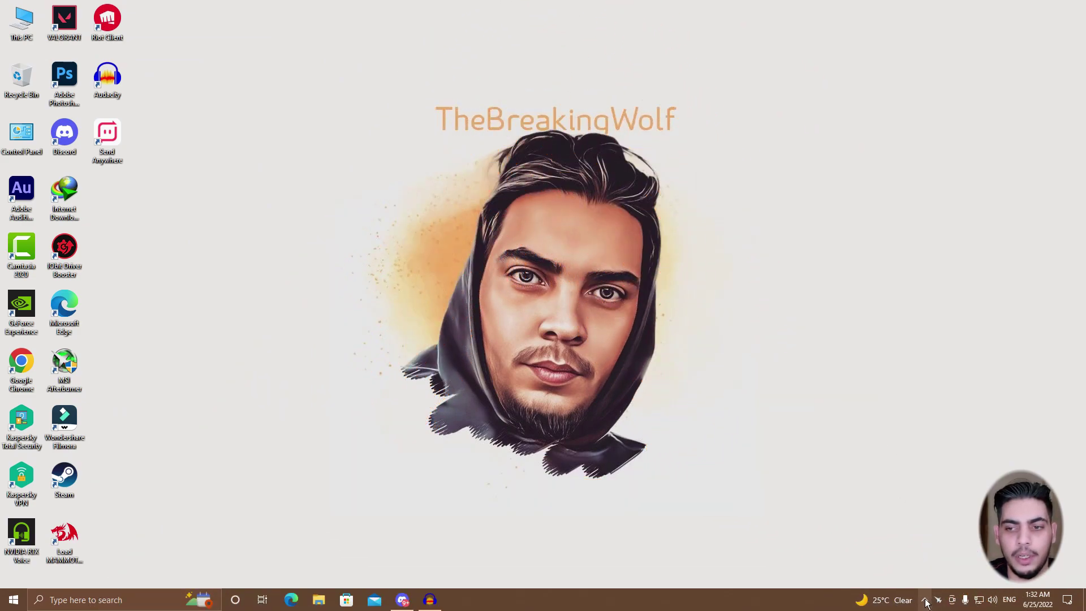
Step: Switch to MSI Afterburner and open the user interface settings in its properties
click(937, 600)
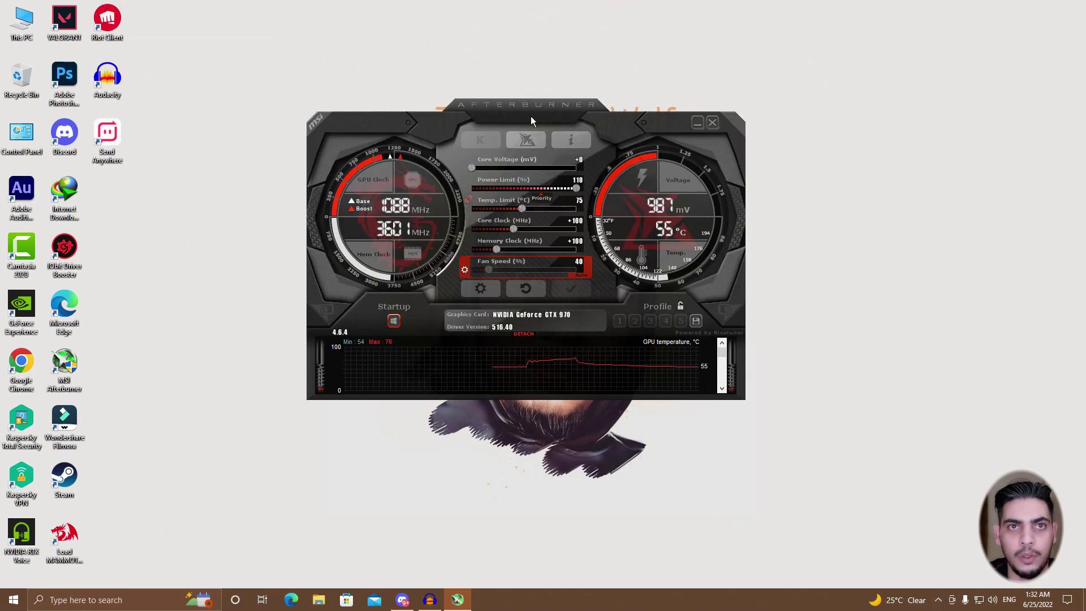
mouse_move(512, 109)
mouse_down()
mouse_move(430, 107)
mouse_move(564, 108)
mouse_move(510, 114)
mouse_move(518, 119)
mouse_up()
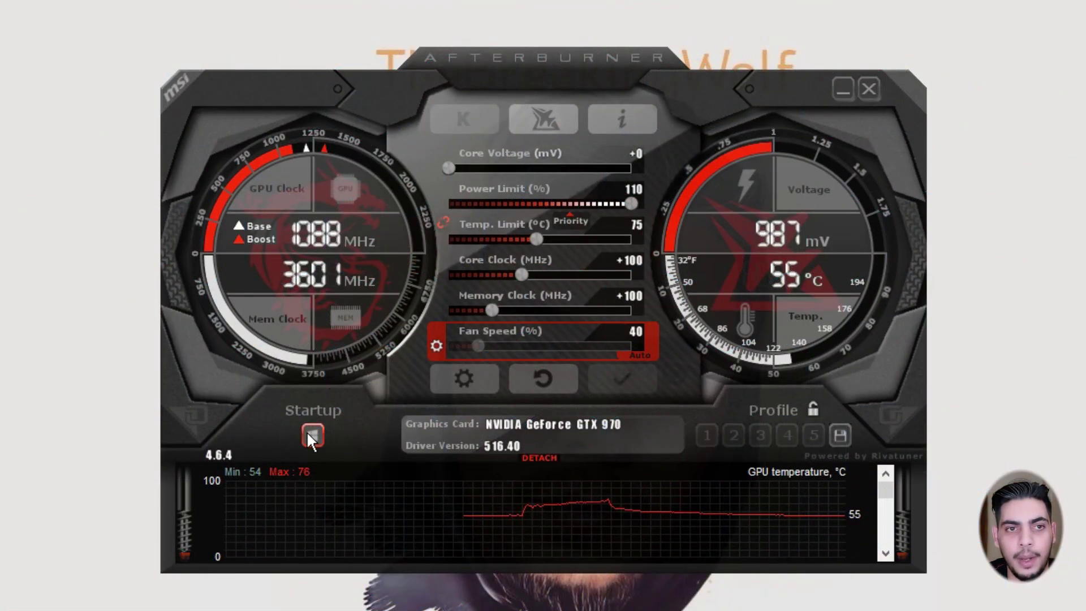
click(312, 435)
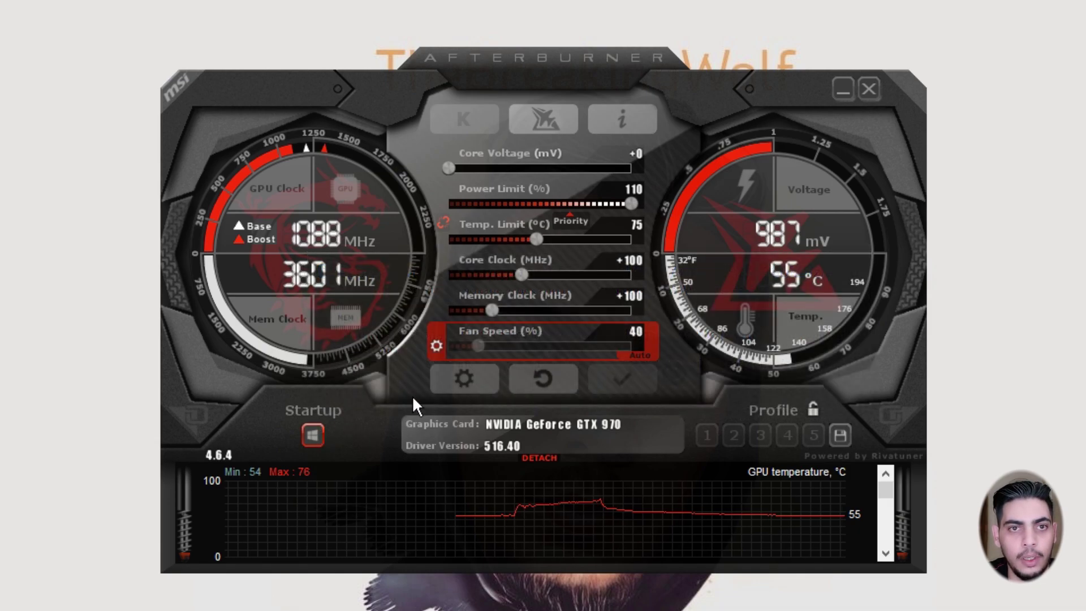
click(456, 387)
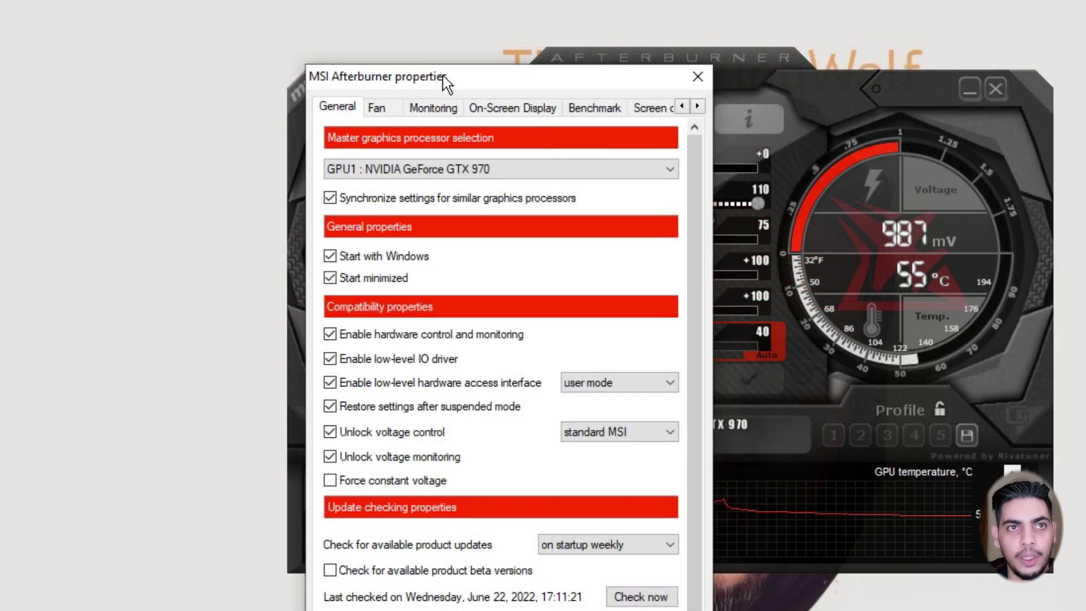
drag(443, 76, 227, 80)
click(479, 108)
click(479, 109)
click(479, 109)
click(479, 109)
click(395, 109)
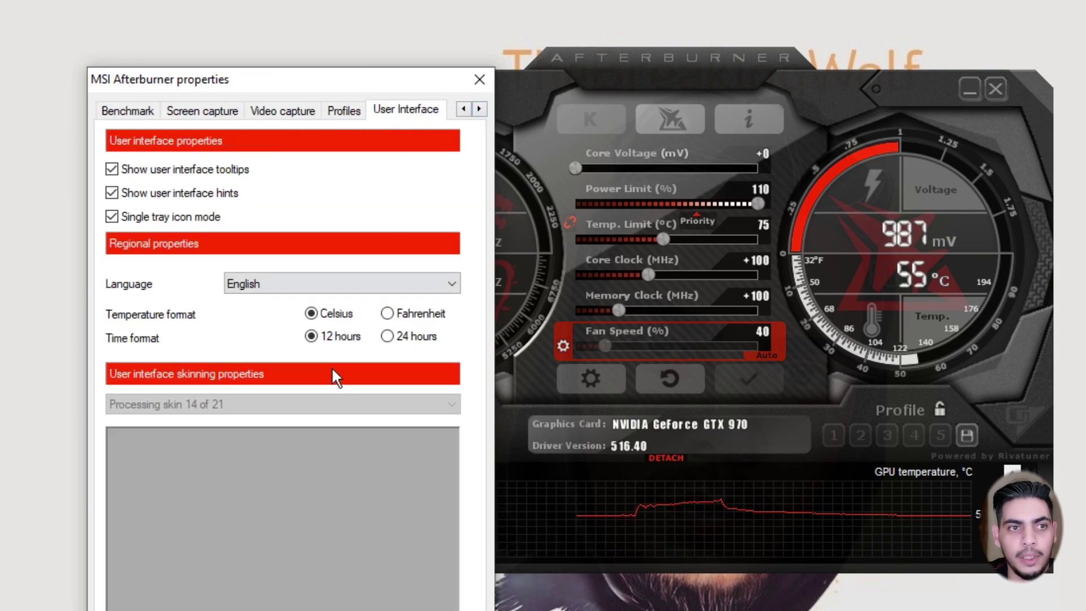
Step: Preview several interface skins and choose "MSI Gaming Afterburner skin by Drerex Design"
click(279, 412)
click(279, 444)
click(277, 413)
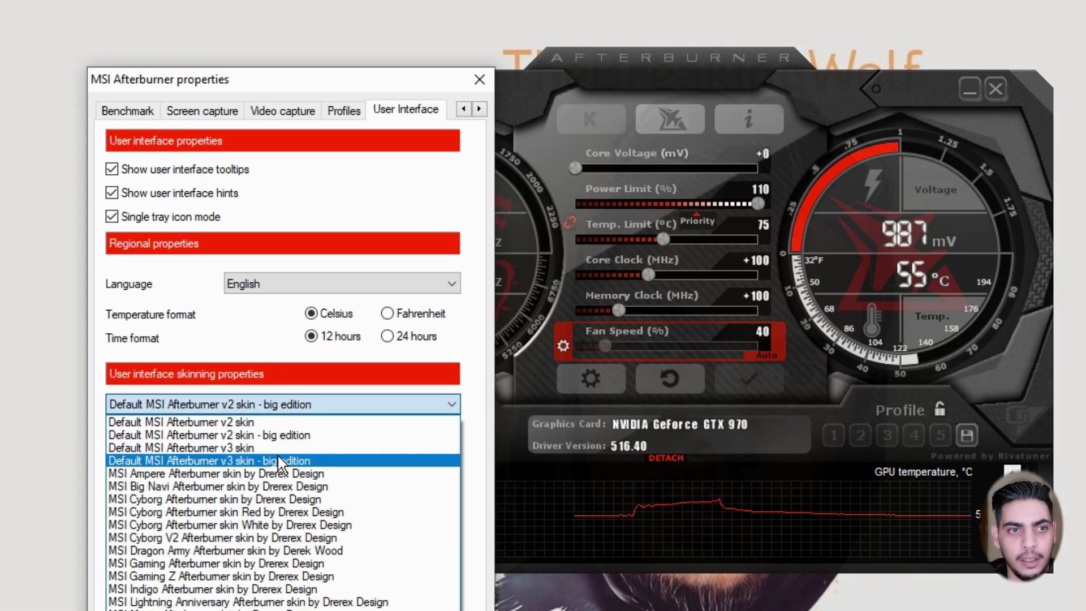
click(283, 461)
click(286, 413)
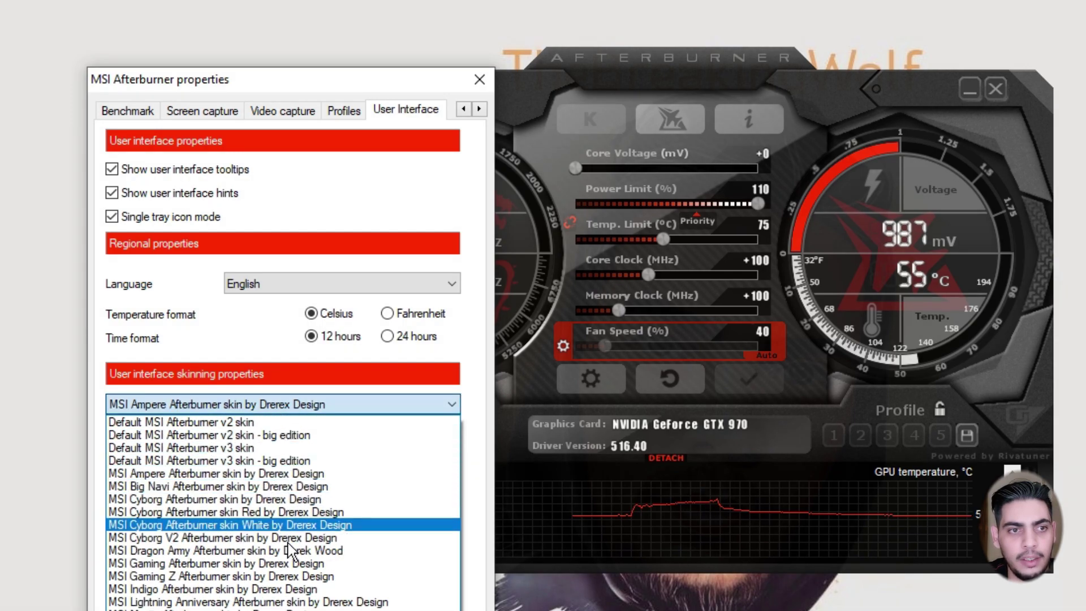
click(292, 590)
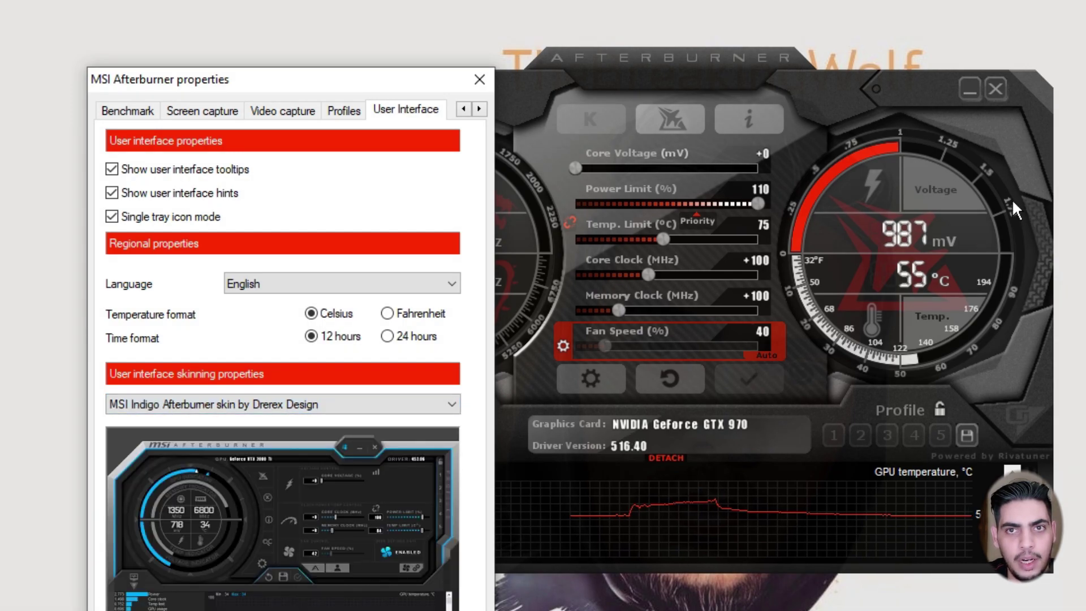
click(318, 413)
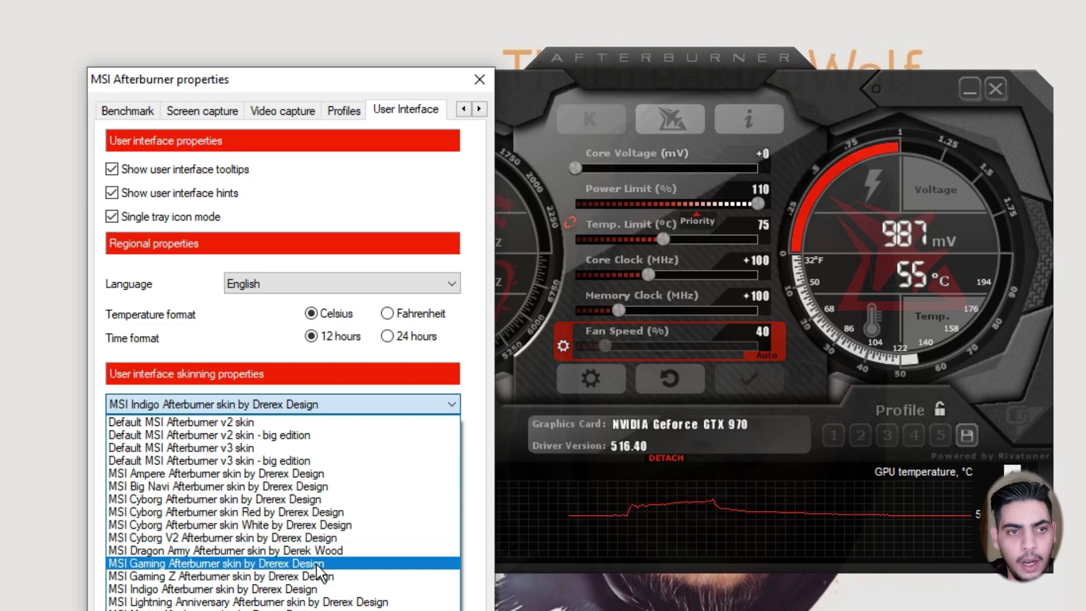
click(318, 573)
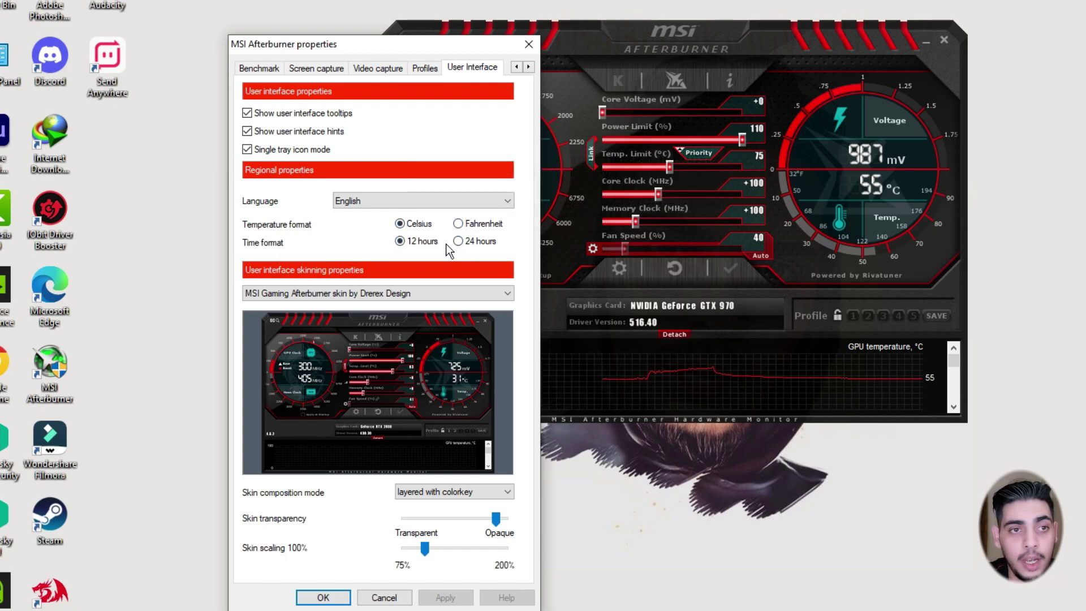
Step: Go back to the general properties and review the startup and compatibility options
click(517, 66)
click(517, 67)
click(517, 67)
click(517, 67)
click(252, 71)
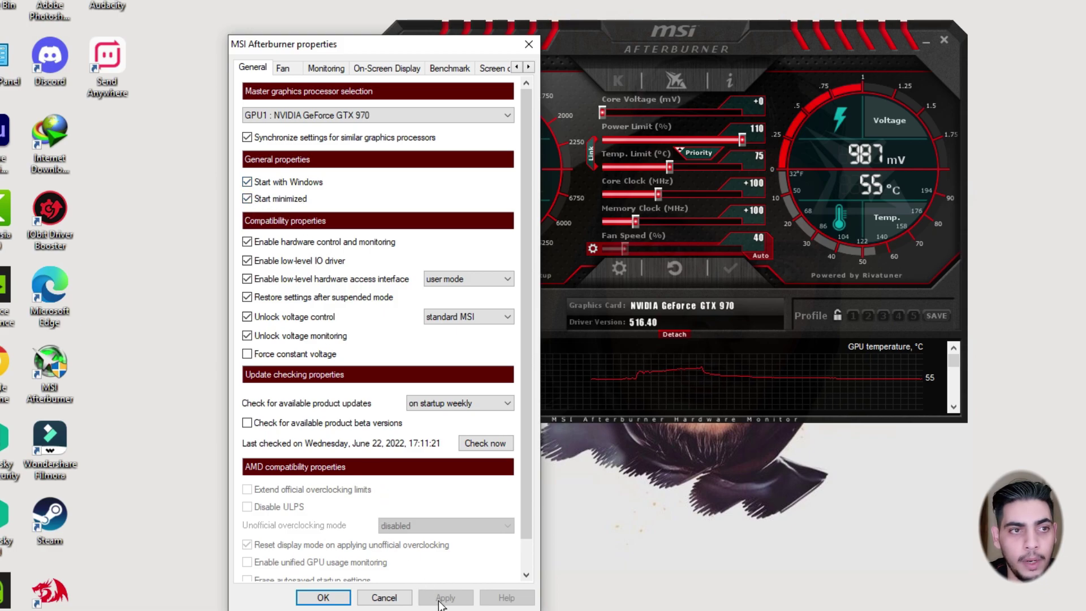
Step: Try raising the custom fan curve to 70% speed at 70 °C, and discard the change
click(284, 68)
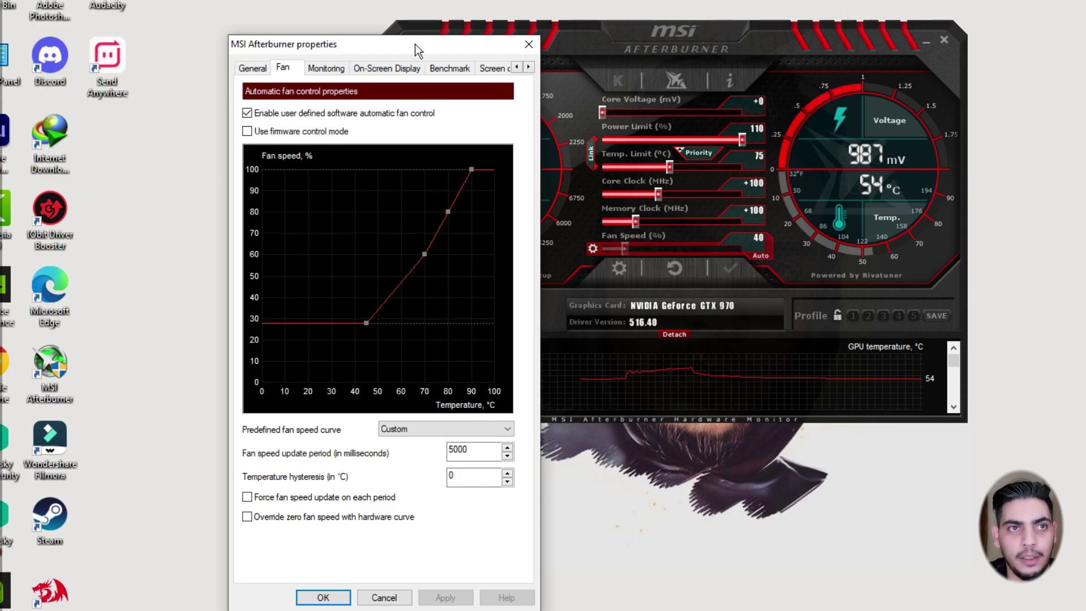
drag(418, 44, 353, 18)
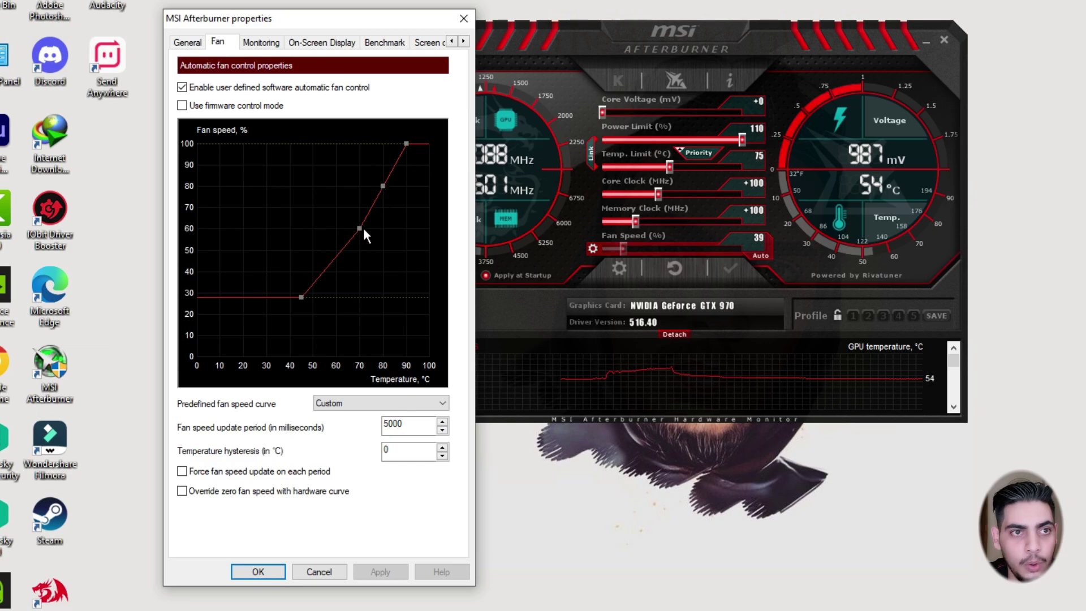
drag(359, 229, 362, 206)
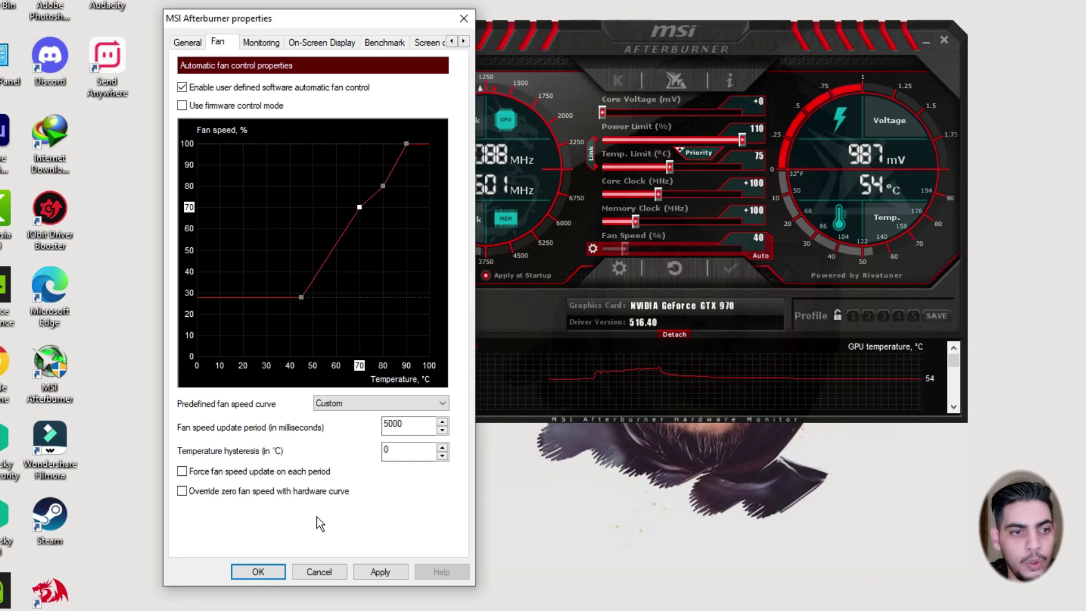
click(376, 572)
click(331, 569)
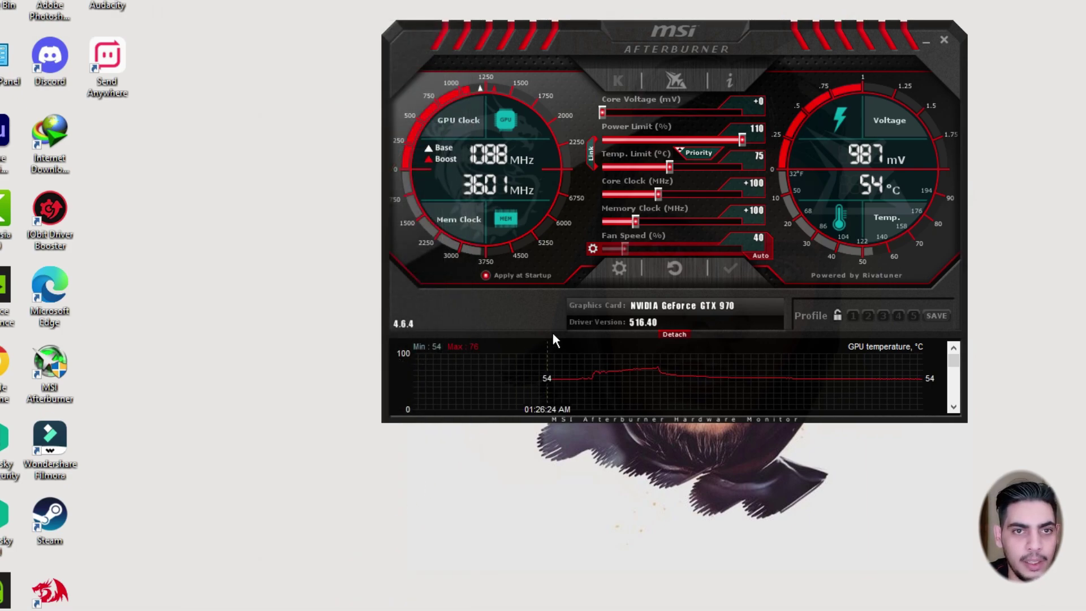
Step: Reopen the Afterburner properties and bring up the hardware monitoring settings
click(618, 268)
click(451, 65)
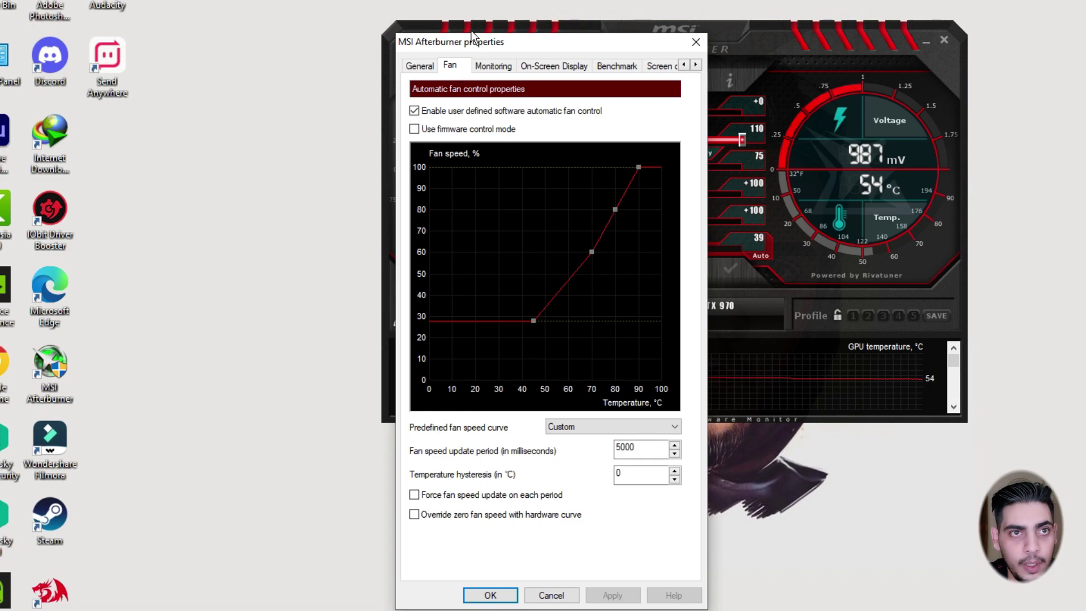
drag(474, 44, 333, 0)
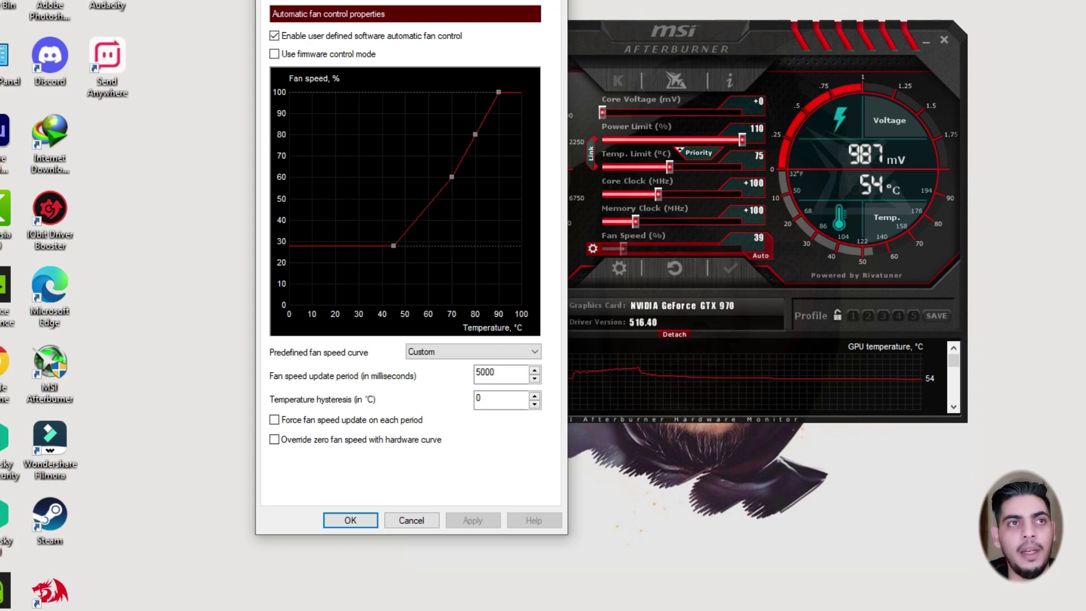
click(359, 1)
mouse_move(530, 103)
mouse_down()
mouse_move(537, 189)
mouse_move(537, 88)
mouse_up()
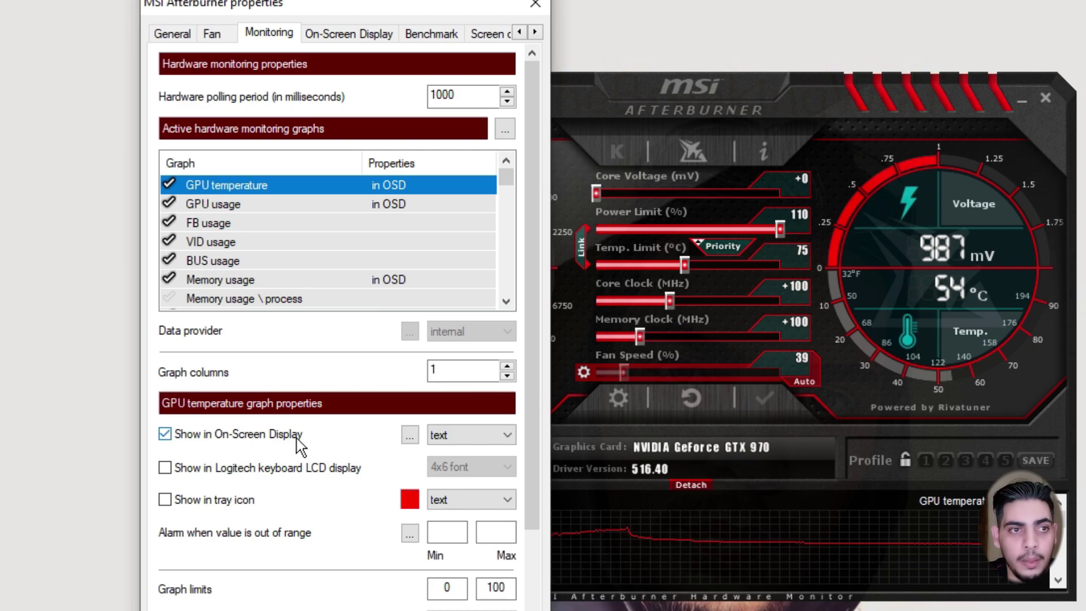
Step: Check the On-Screen Display format options for GPU temperature and look at the fan curve again
click(473, 434)
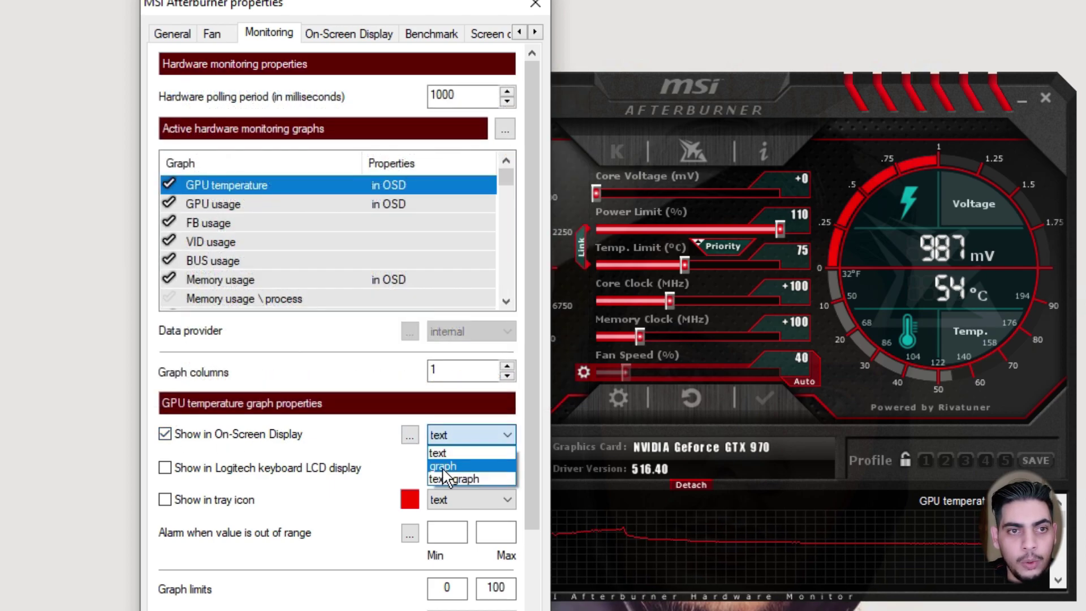
click(391, 398)
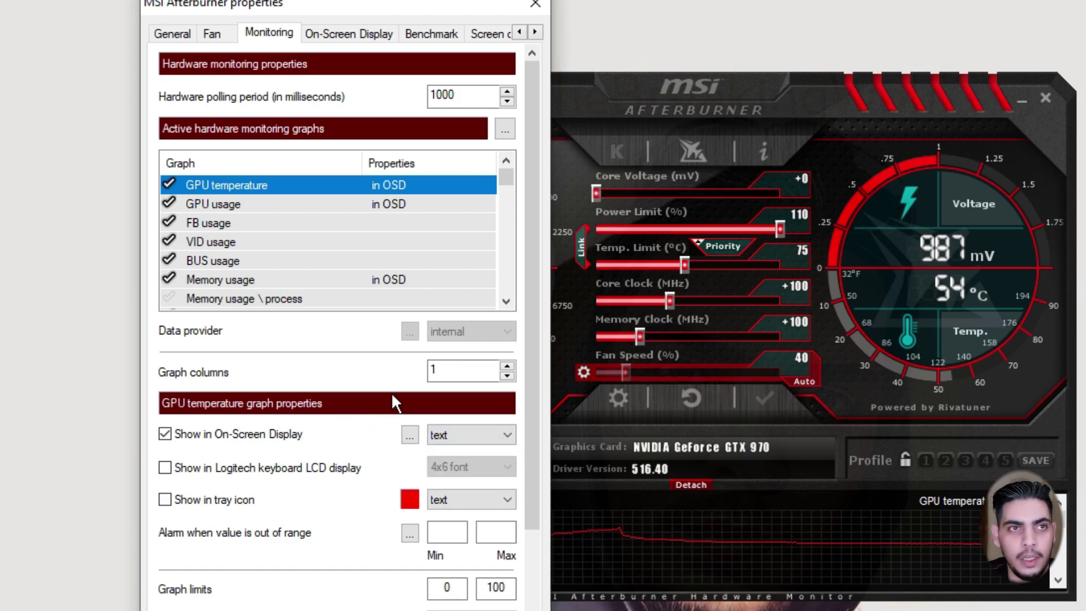
click(212, 34)
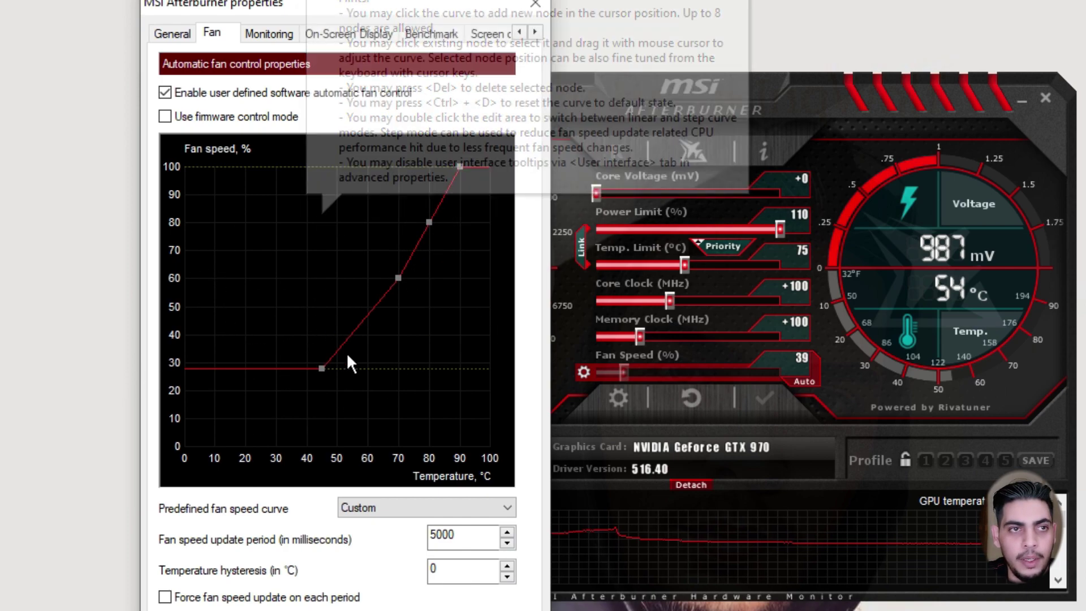
click(282, 38)
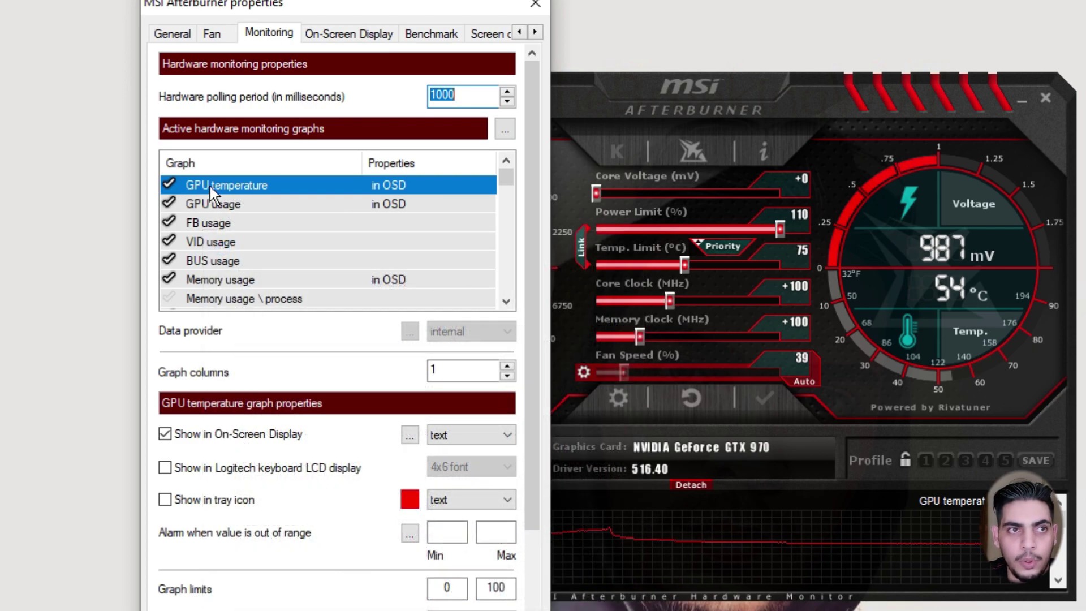
Step: Check the On-Screen Display settings of the GPU usage, memory usage, memory clock and fan speed graphs
click(214, 205)
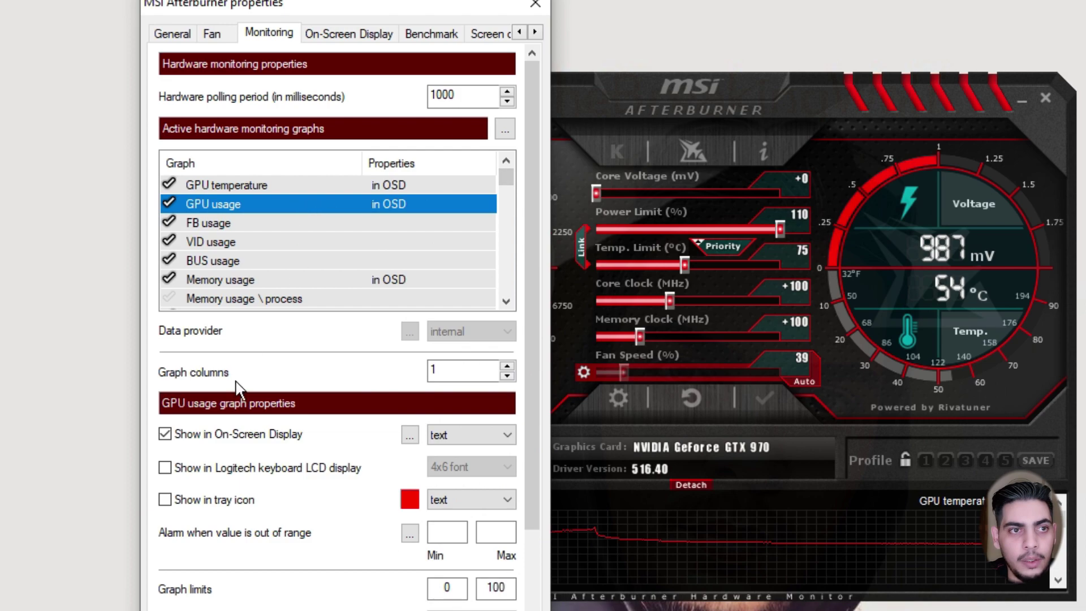
click(175, 280)
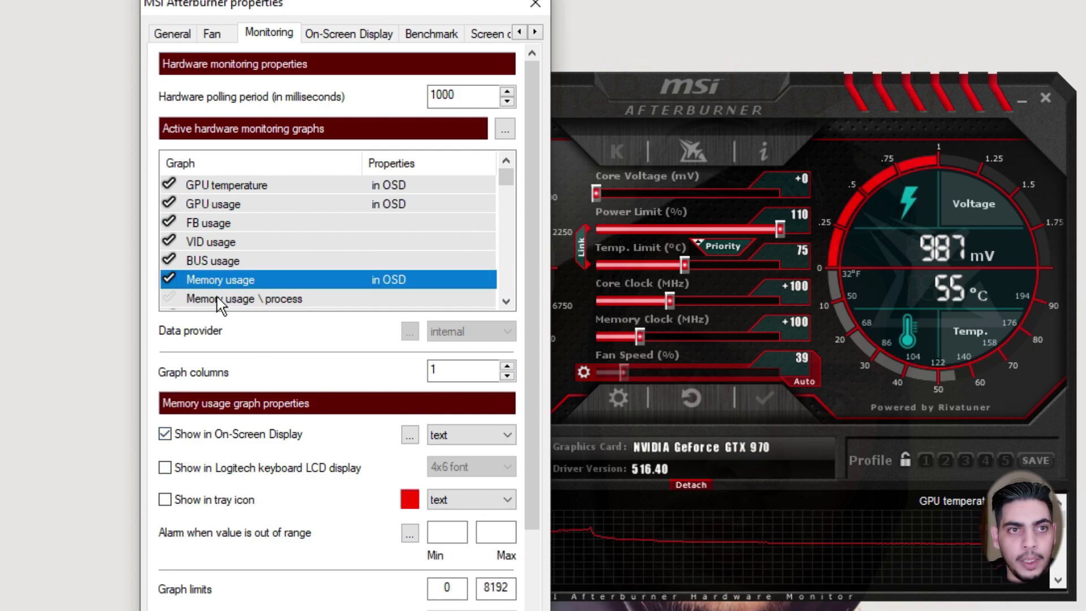
click(506, 301)
click(506, 301)
click(506, 301)
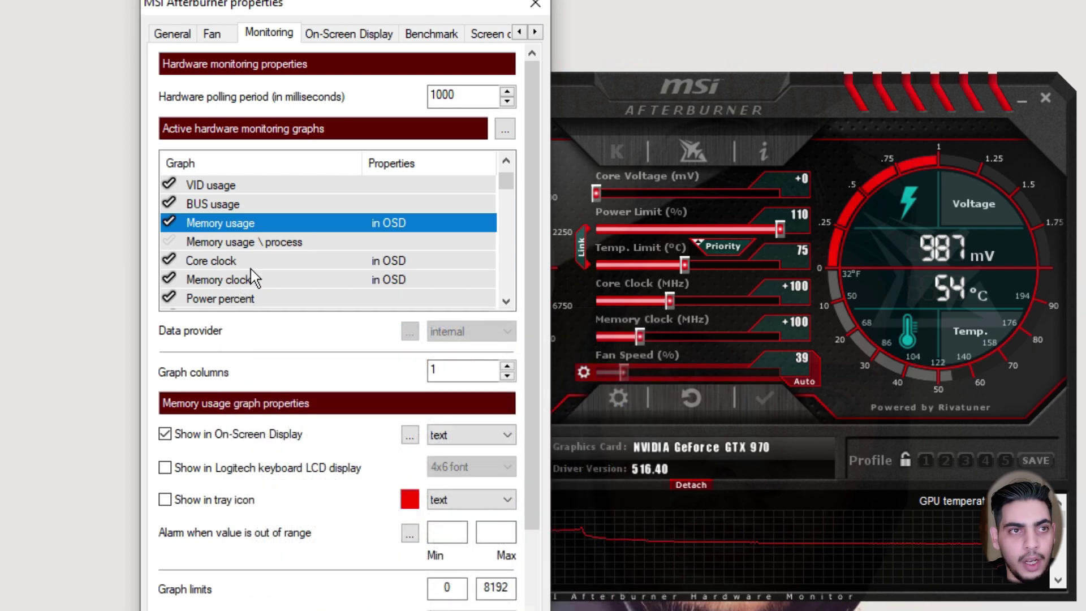
click(257, 279)
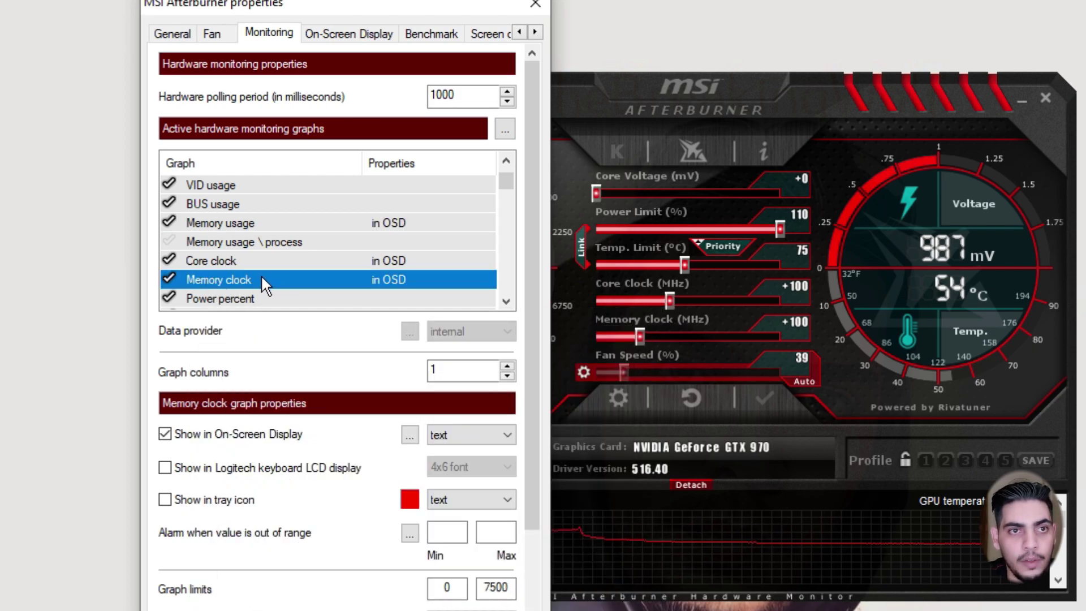
click(513, 302)
click(513, 301)
click(513, 301)
click(513, 301)
click(513, 302)
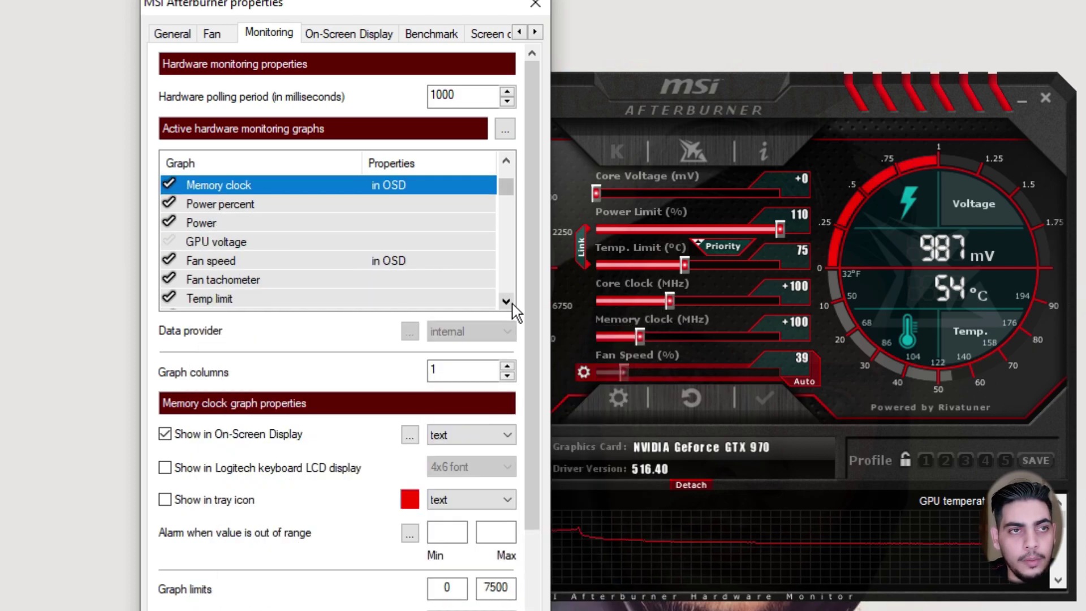
click(203, 262)
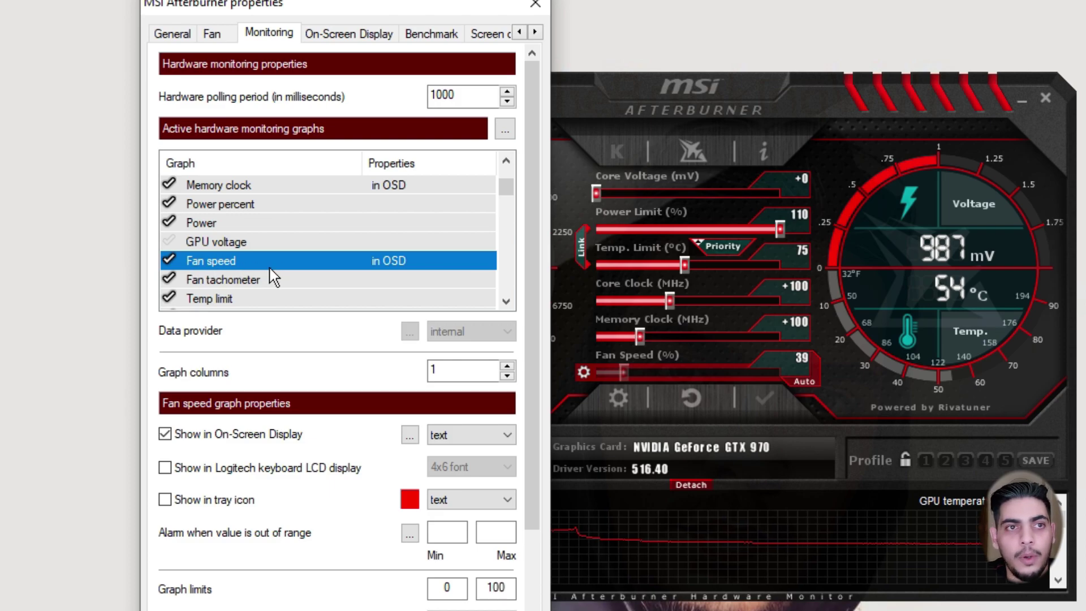
Step: Check the On-Screen Display settings of the overall CPU usage, CPU16 usage and overall CPU clock graphs
scroll(192, 238, down, 8)
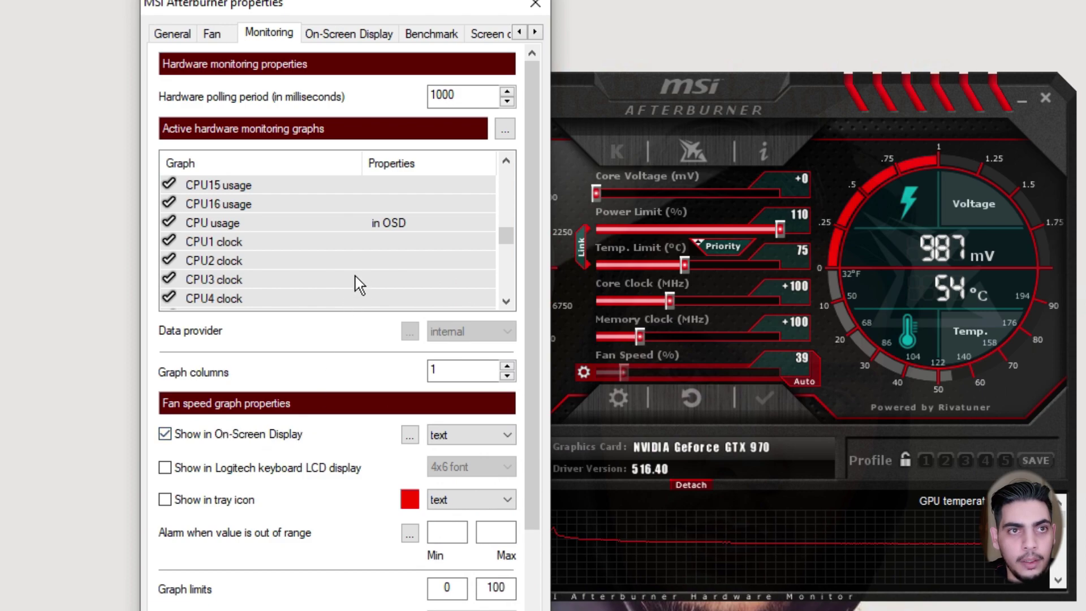
click(384, 226)
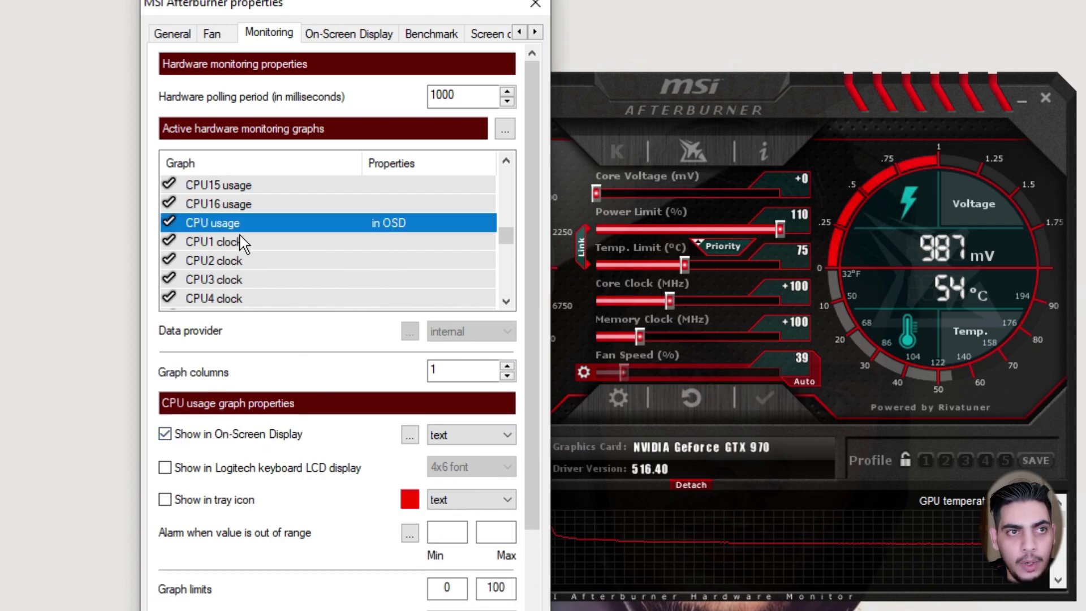
click(235, 204)
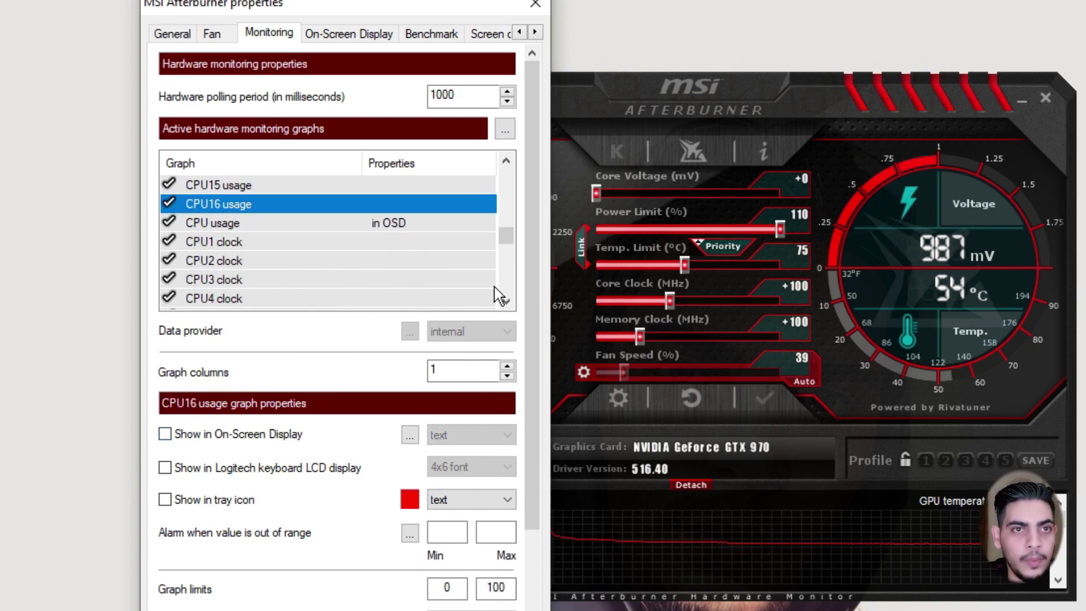
click(506, 301)
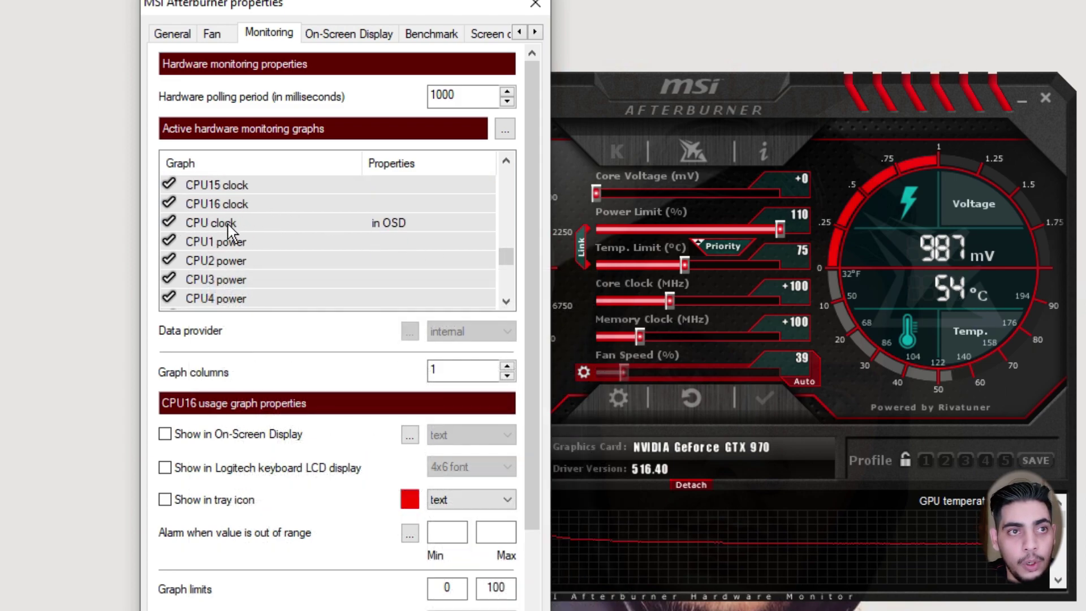
click(242, 223)
Step: Check the On-Screen Display settings of the RAM usage and Framerate graphs and look through the other framerate graphs
click(505, 301)
click(506, 301)
drag(505, 308, 505, 308)
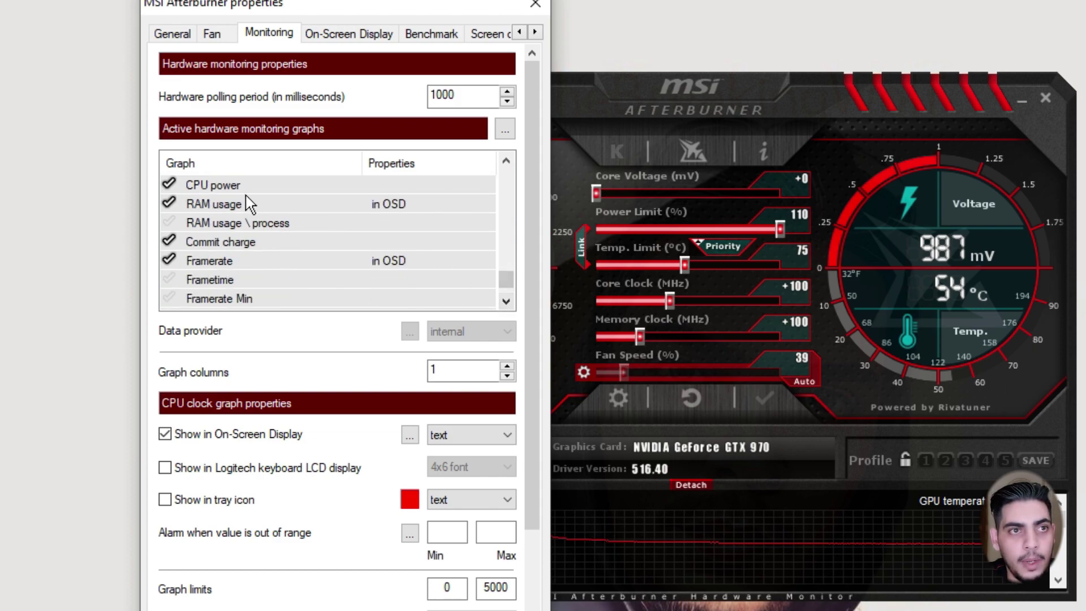
click(207, 206)
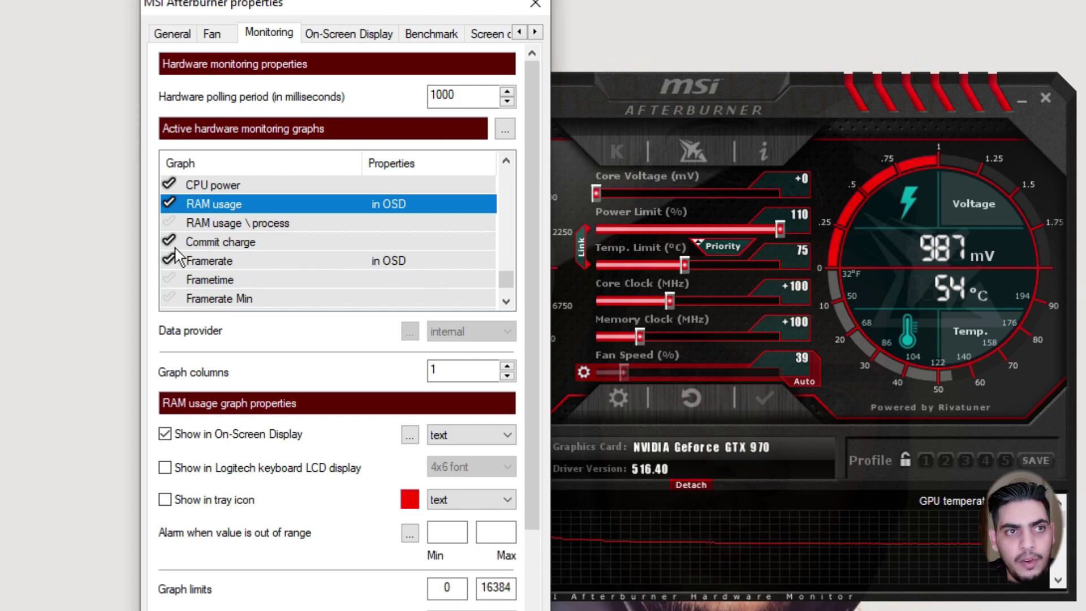
click(169, 260)
click(169, 261)
click(209, 260)
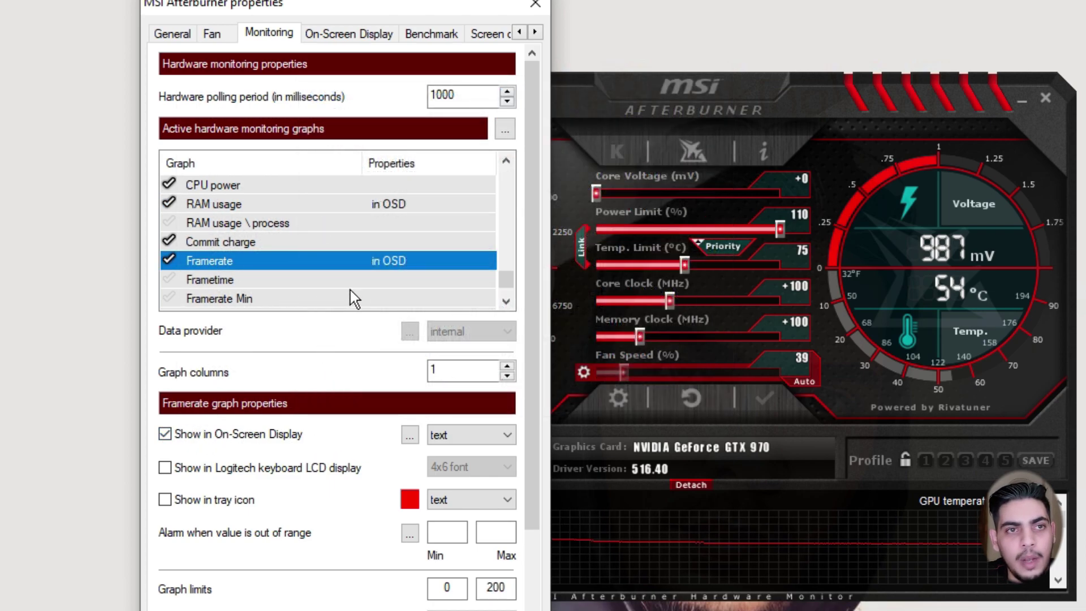
click(505, 302)
click(504, 300)
click(504, 299)
click(504, 299)
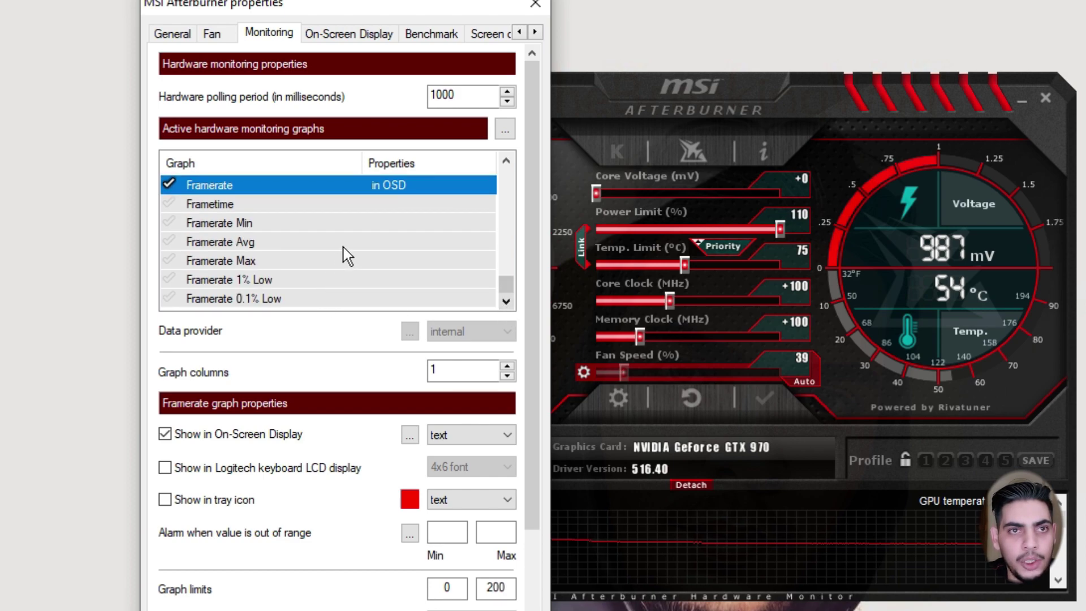
drag(509, 291, 528, 199)
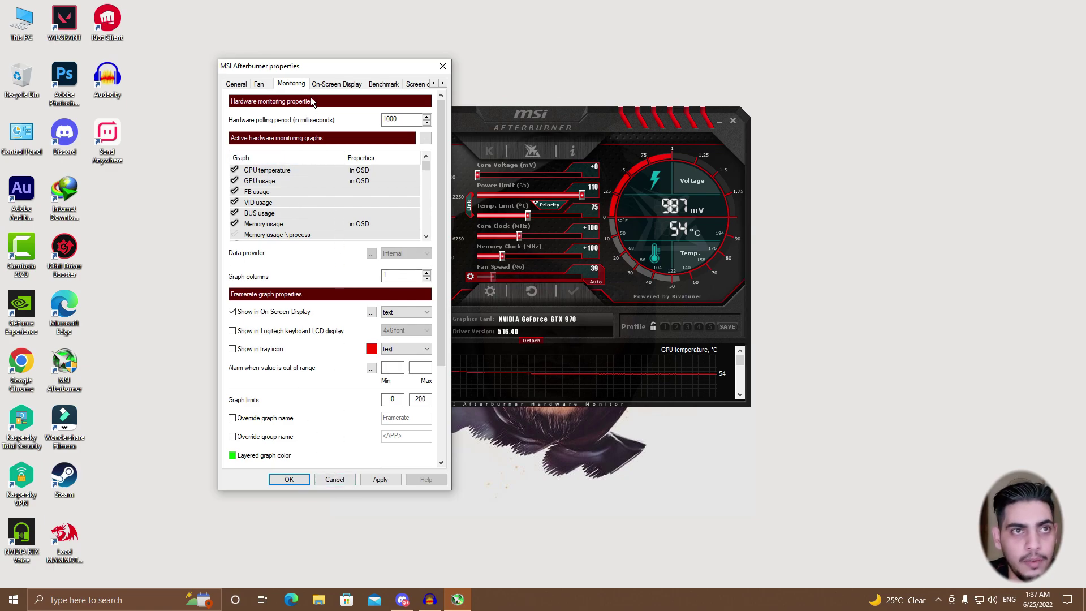
Step: Review the global On-Screen Display hotkeys and bring the remaining property pages into reach
click(335, 85)
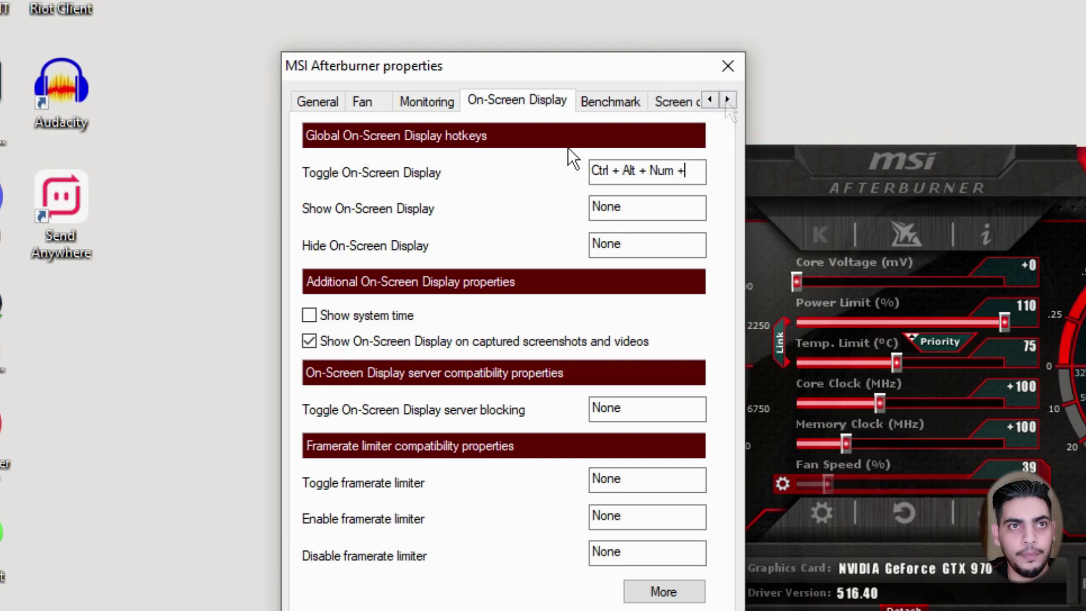
click(726, 101)
click(726, 100)
click(726, 101)
click(726, 101)
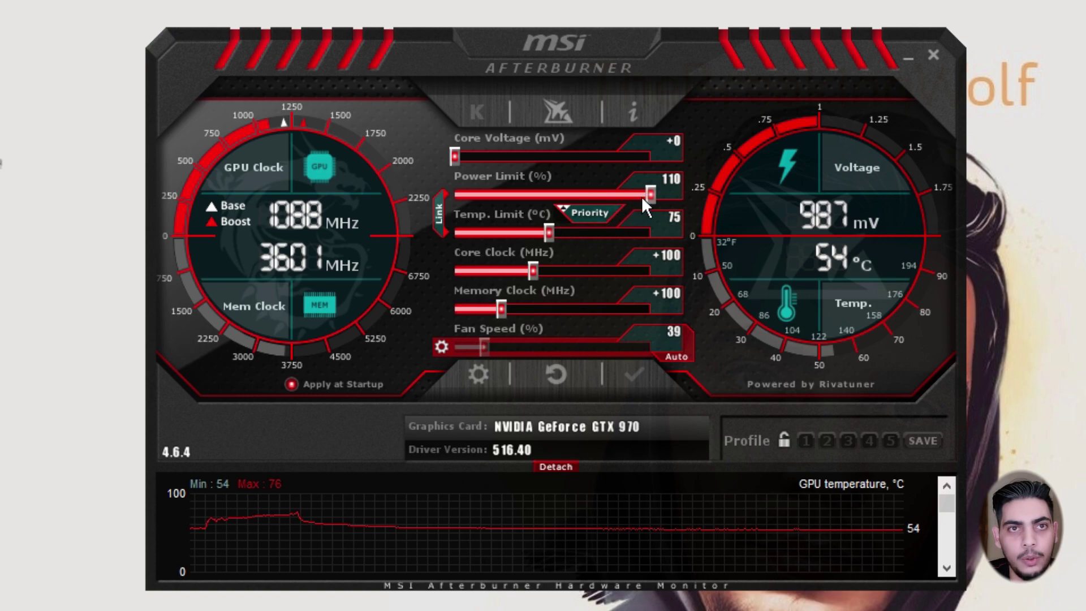
Step: Try moving the power limit and link it with the temperature limit
mouse_move(643, 194)
mouse_down()
mouse_move(498, 196)
mouse_move(622, 195)
mouse_up()
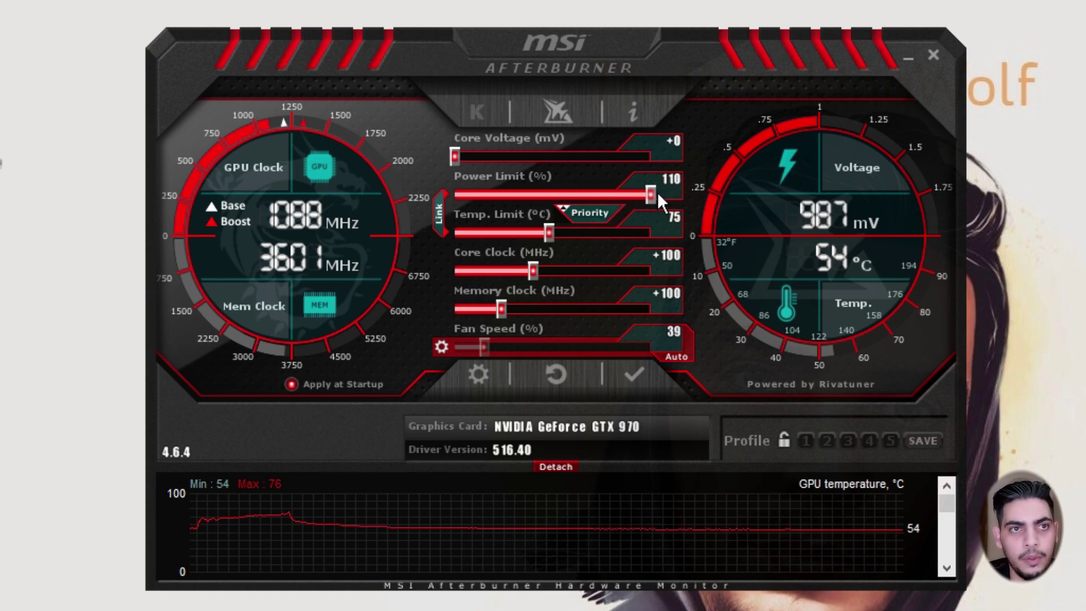
click(440, 219)
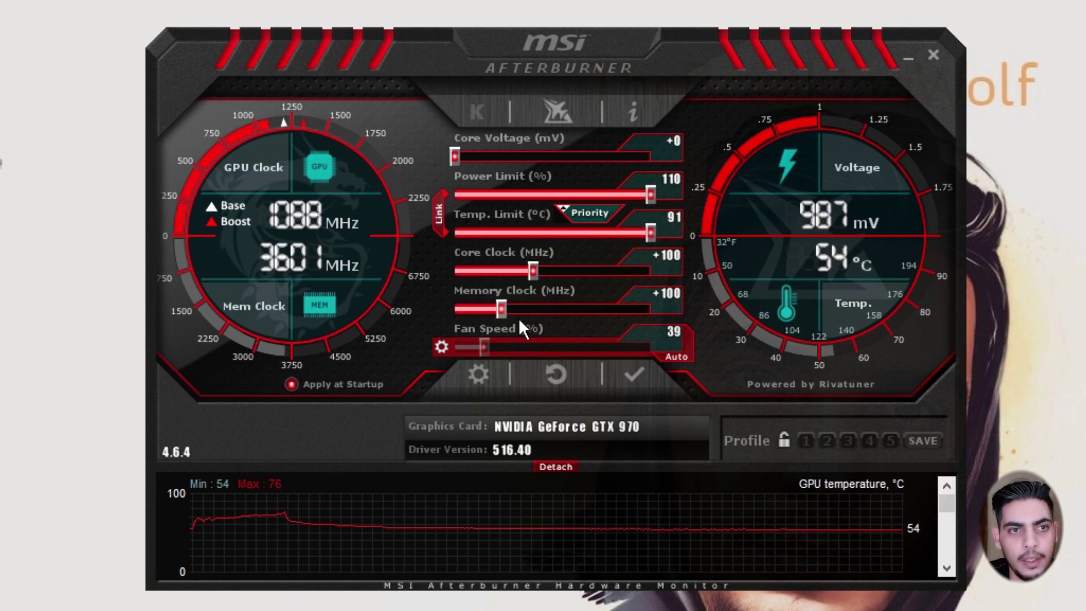
Step: Change the user interface skin to MSI Gaming Z Afterburner skin by Drerex Design and confirm the properties
click(480, 376)
click(585, 89)
click(585, 89)
click(585, 90)
click(585, 90)
click(507, 90)
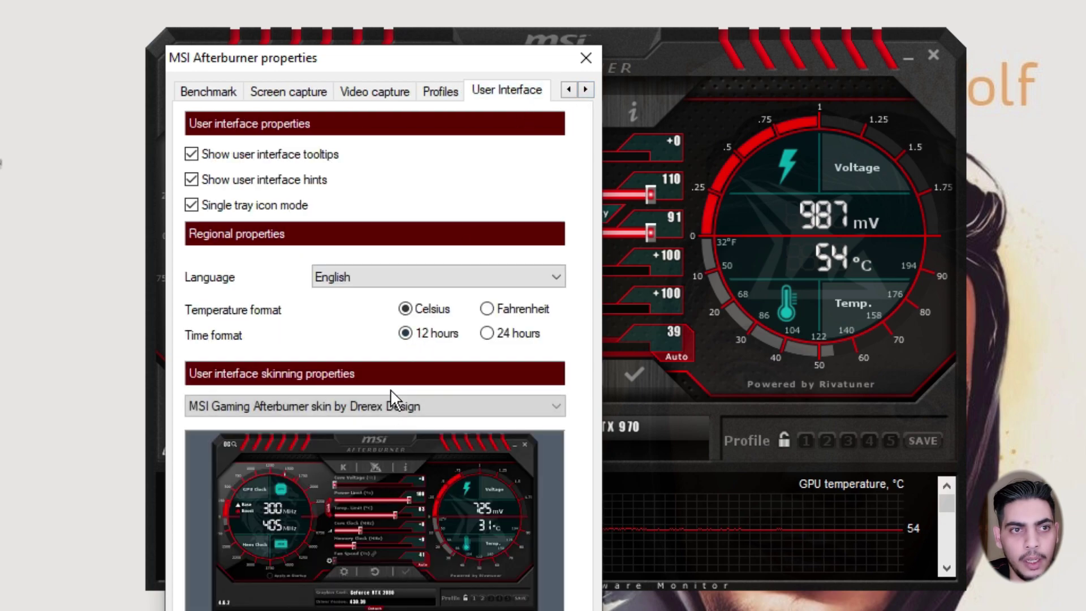
click(393, 405)
click(395, 575)
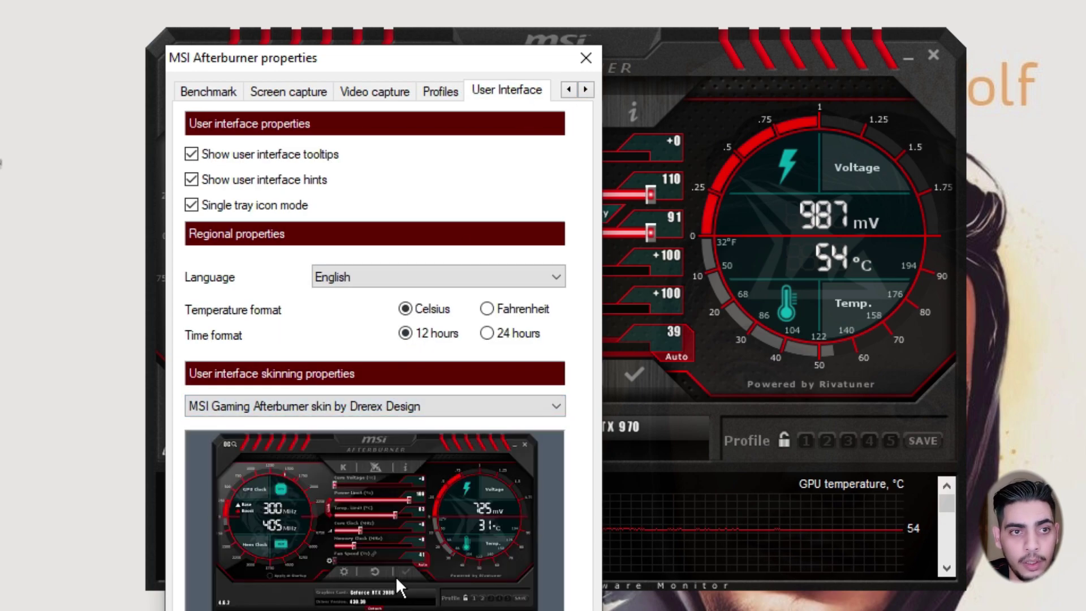
click(447, 410)
click(457, 507)
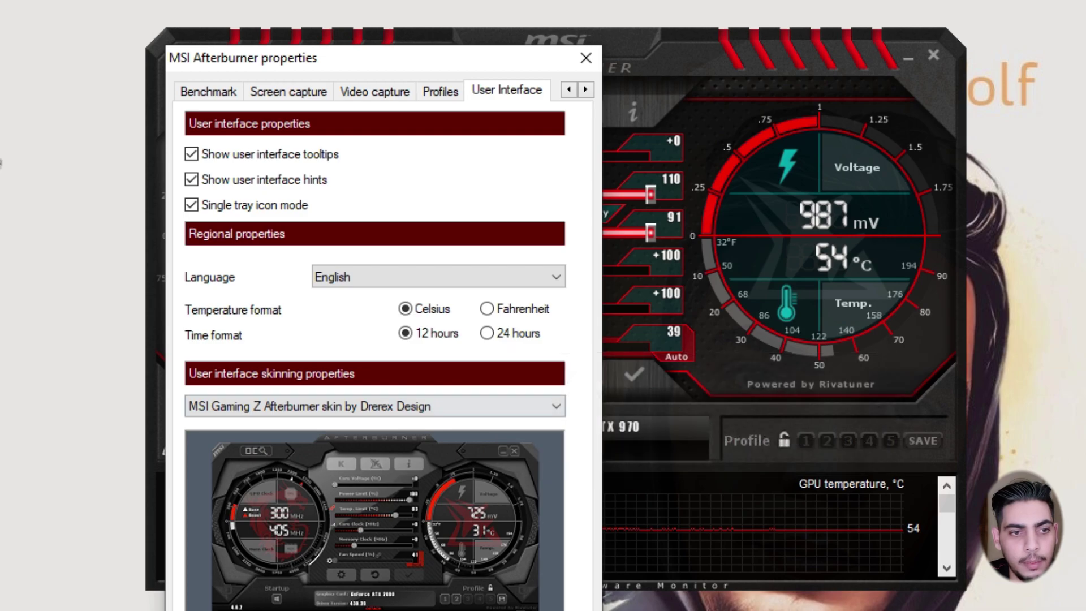
key(Return)
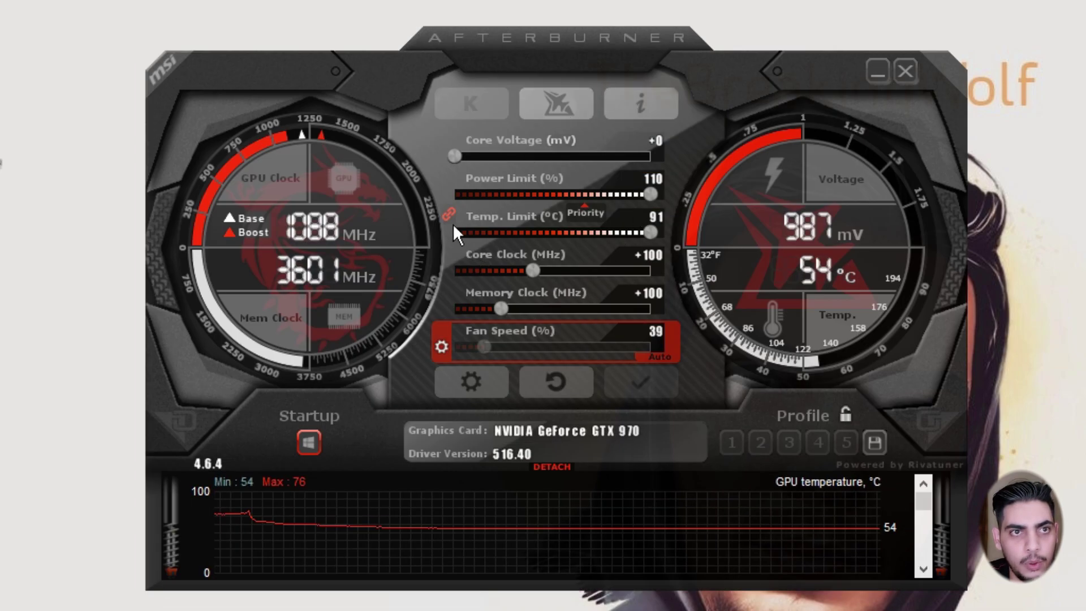
Step: Unlink the power and temperature limits, set them to 110% and 75 °C, and apply the settings
click(449, 213)
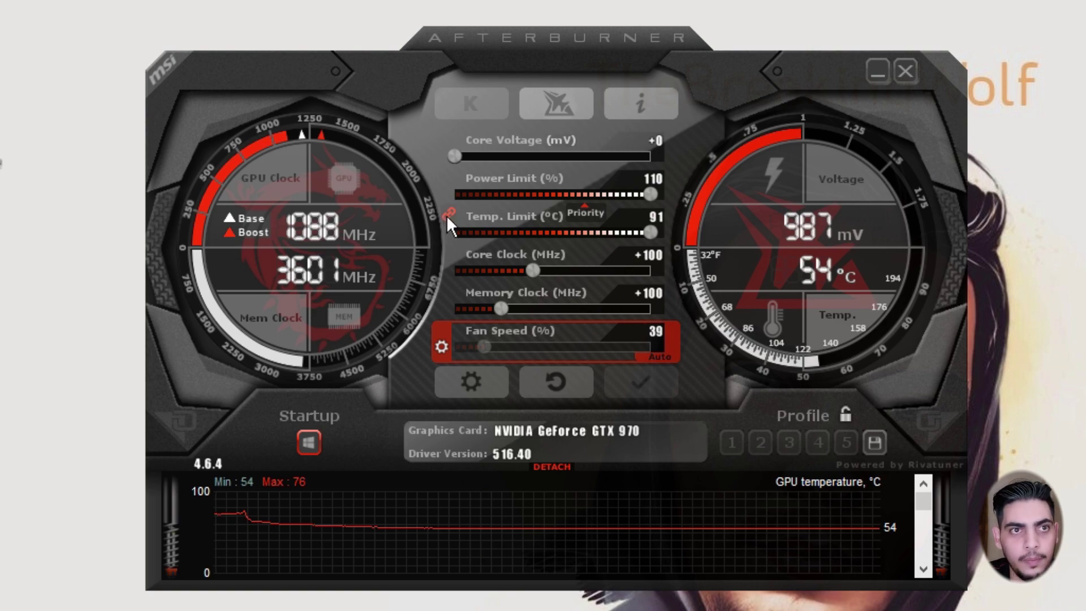
click(448, 216)
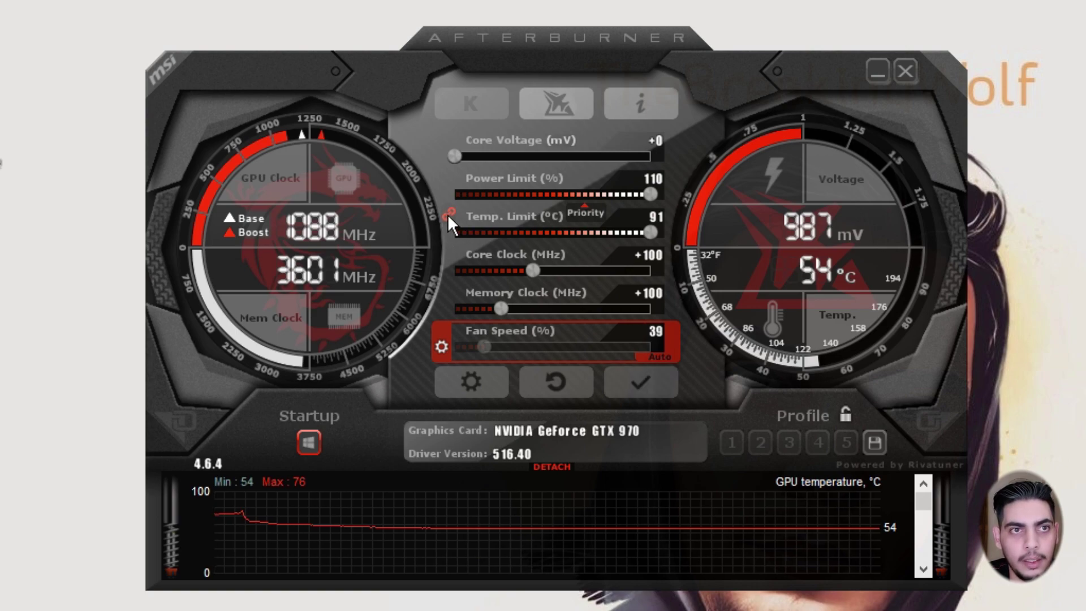
click(447, 214)
drag(648, 192, 693, 202)
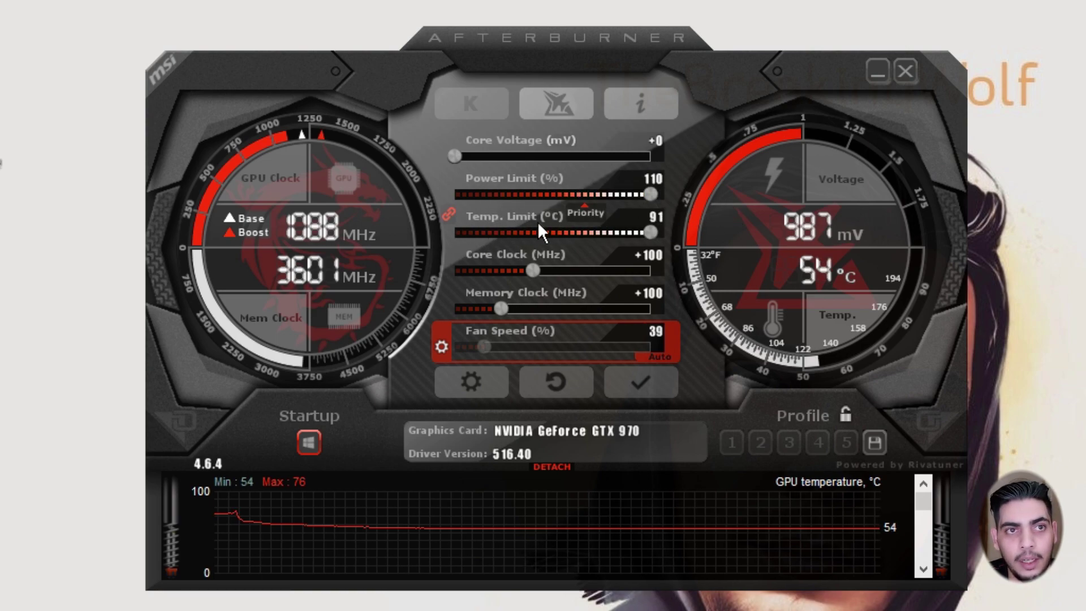
drag(650, 195, 712, 197)
drag(651, 232, 571, 236)
drag(672, 228, 554, 239)
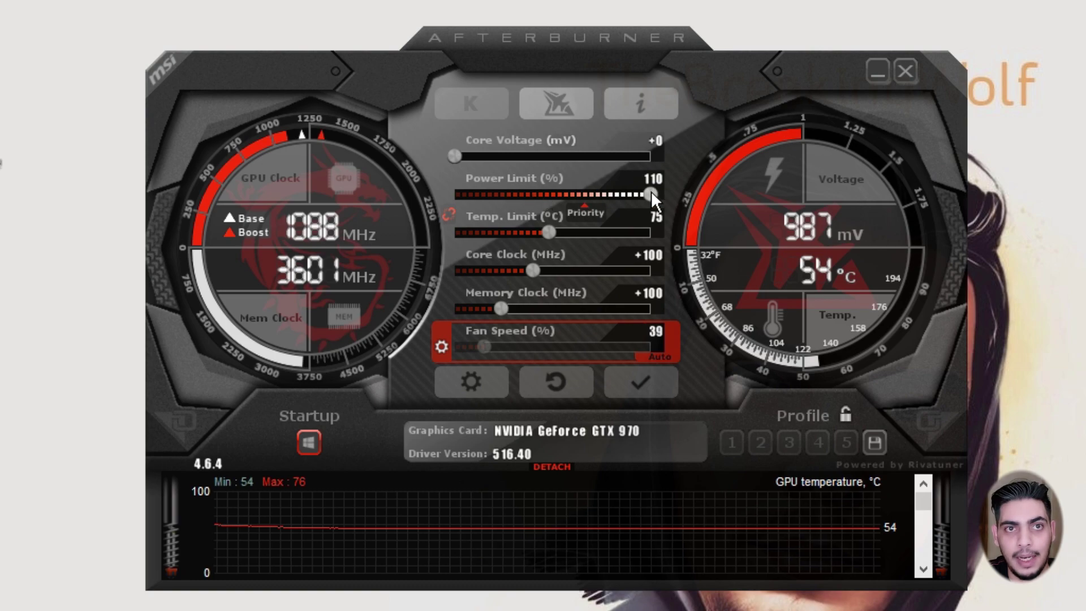
click(644, 392)
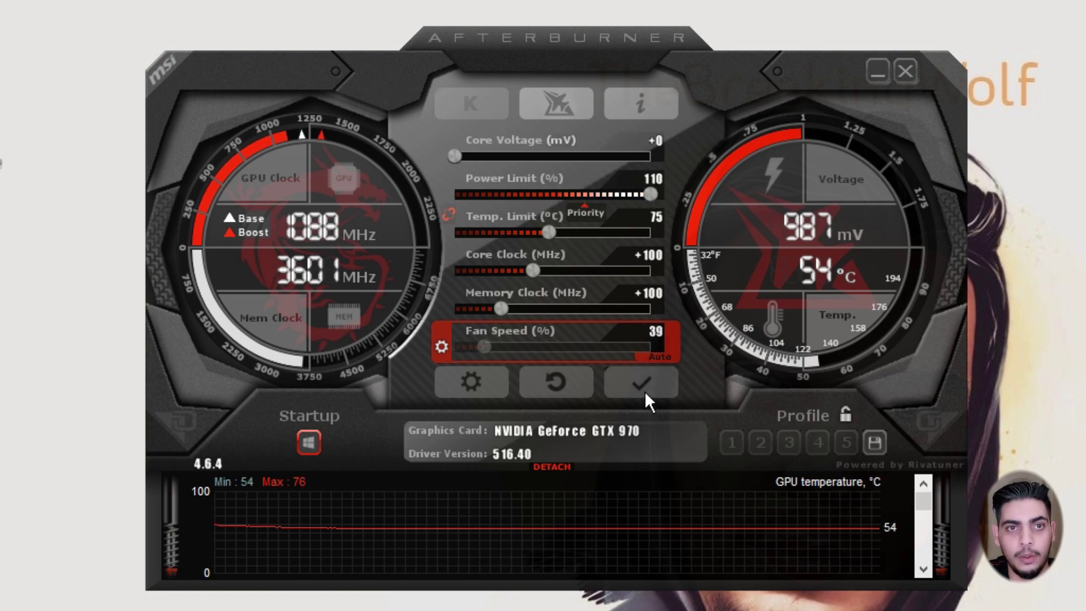